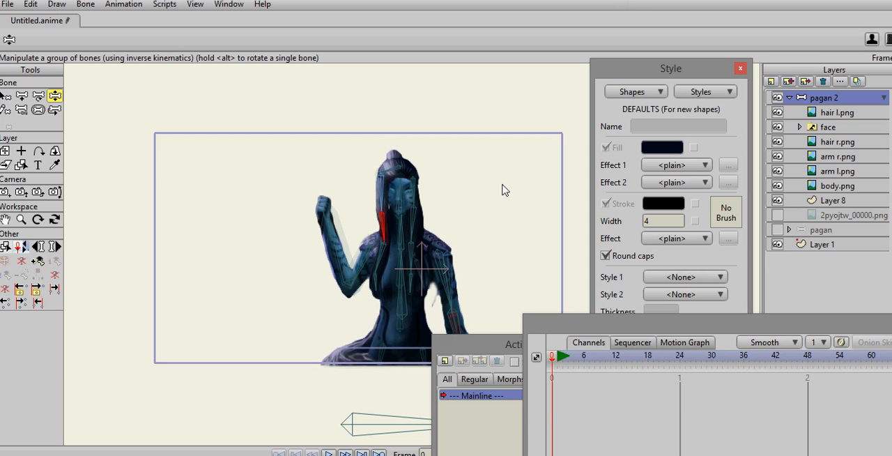
# - Look through the image layers inside the pagan 2 bone layer, finishing with pagan 2 selected
pyautogui.moveTo(505, 189); pyautogui.dragTo(497, 161)
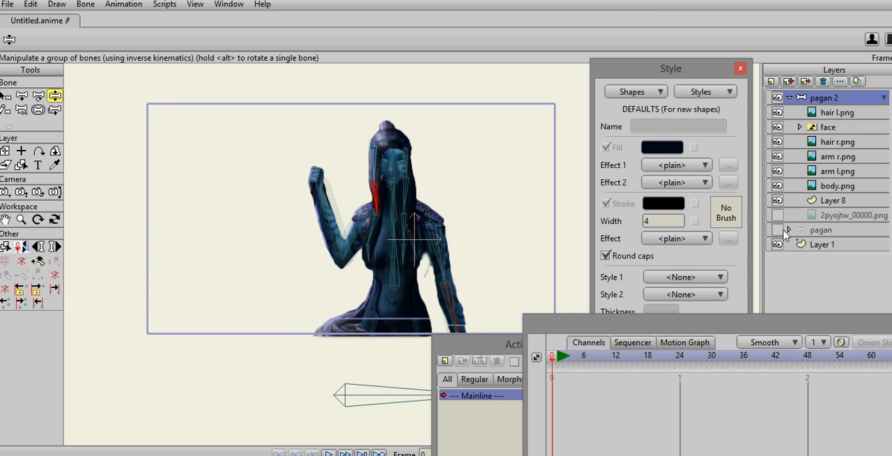
pyautogui.click(790, 99)
pyautogui.click(791, 99)
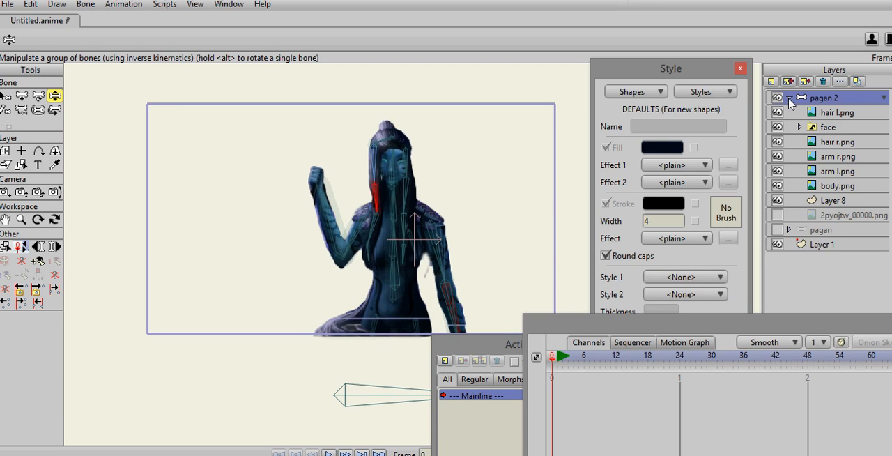
pyautogui.click(837, 113)
pyautogui.click(826, 143)
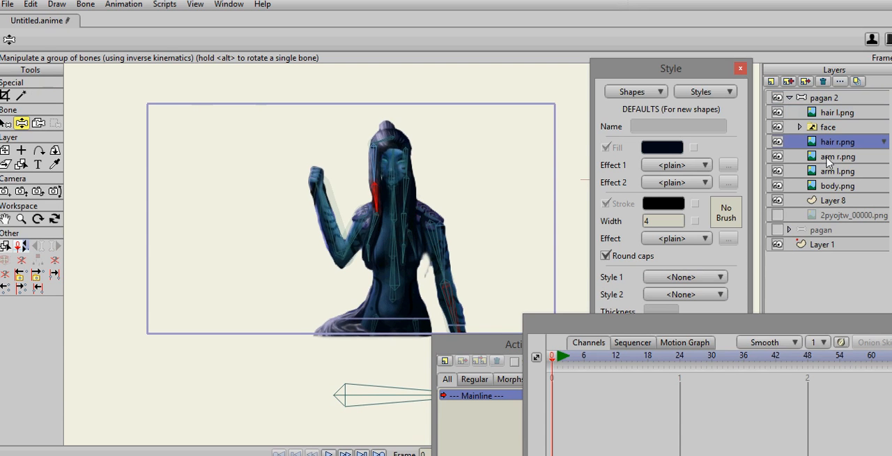
pyautogui.click(826, 98)
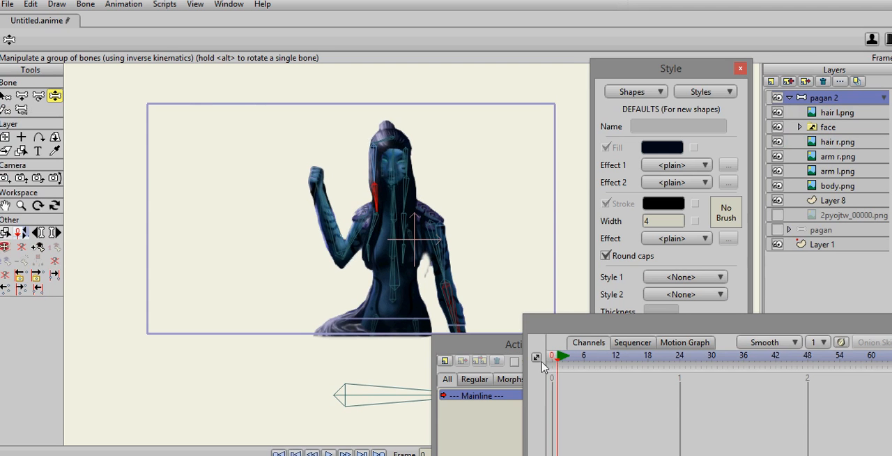
# - Compare the rig's separated parts with their assembled position by switching between the Select Bone and Offset Bone tools
pyautogui.click(55, 111)
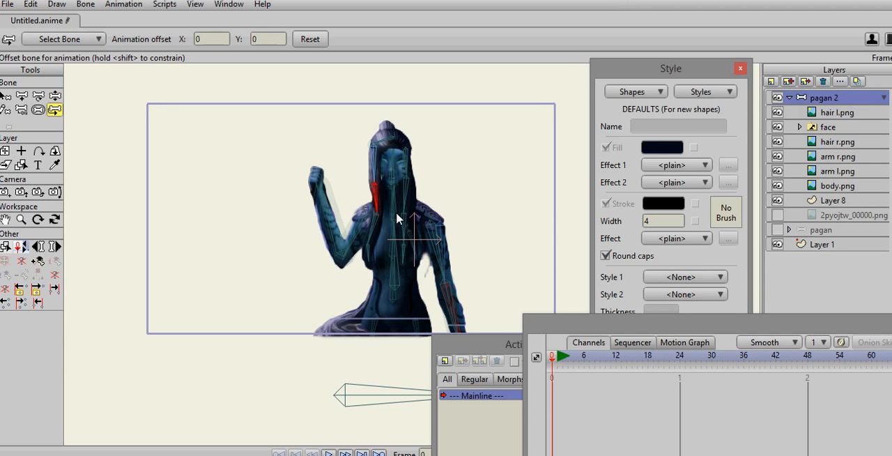
pyautogui.scroll(-2, 393, 216)
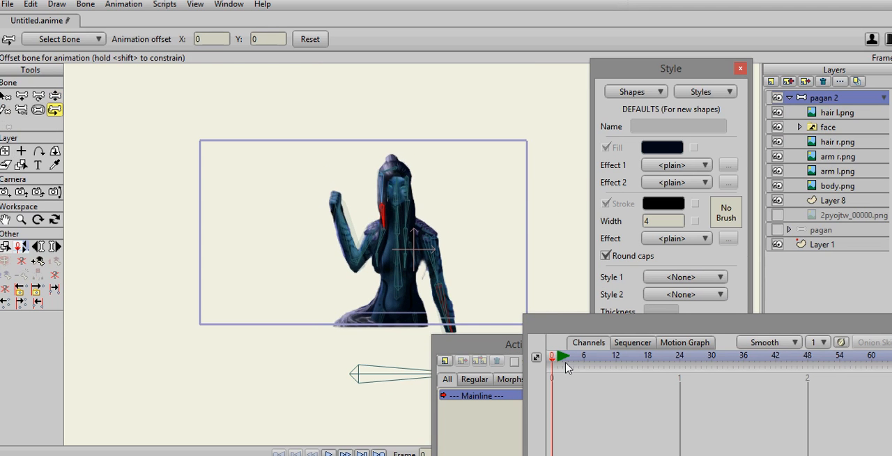
pyautogui.press('z')
pyautogui.click(55, 111)
pyautogui.click(5, 97)
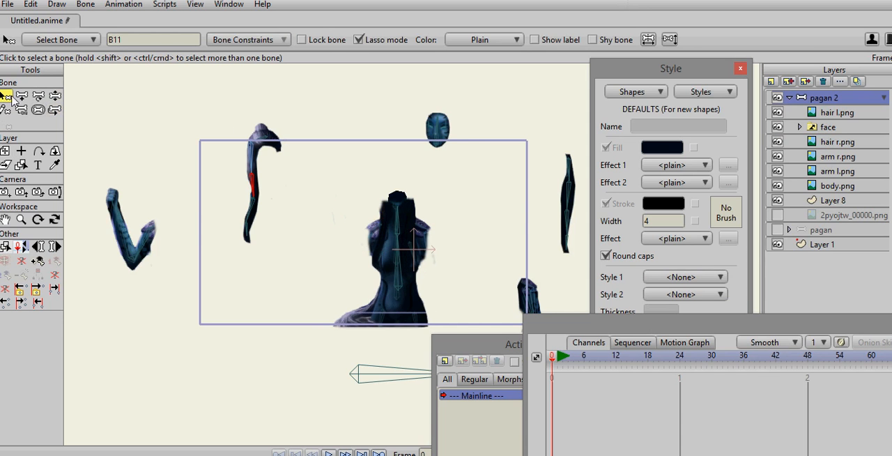
pyautogui.click(55, 110)
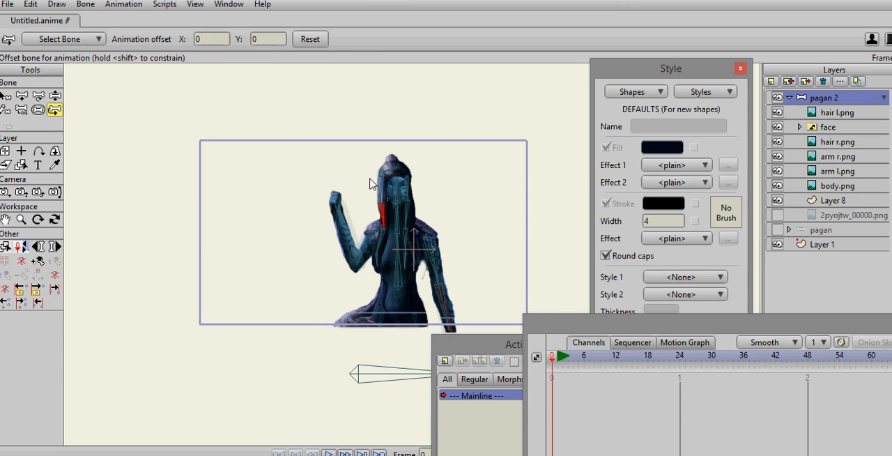
# - Offset the bone at the top of the hair to X 0.1902, Y -0.7871, and compare with the separated layout
pyautogui.moveTo(401, 171)
pyautogui.mouseDown()
pyautogui.moveTo(368, 164)
pyautogui.moveTo(396, 172)
pyautogui.mouseUp()
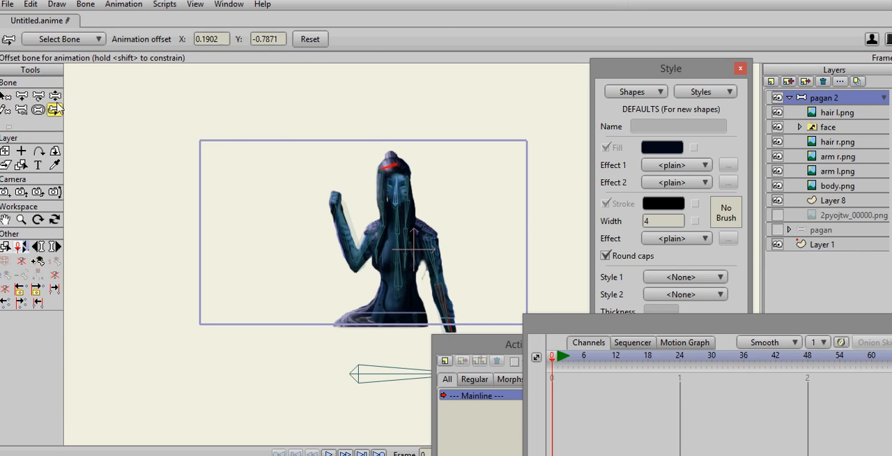
pyautogui.click(5, 97)
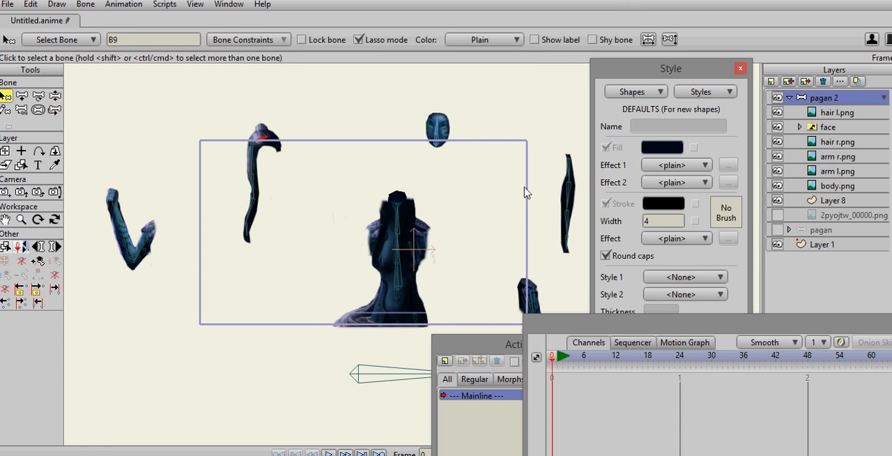
pyautogui.click(55, 110)
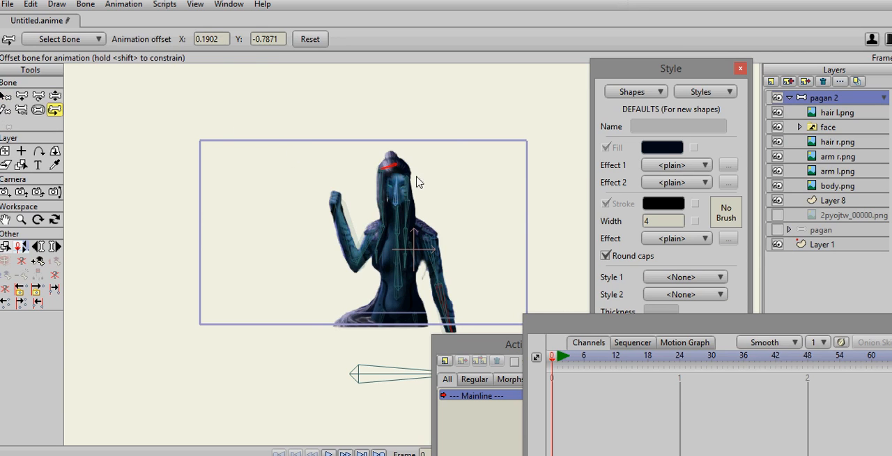
# - Inspect the bones' parent links with the Reparent Bone tool at frame 1, undoing the accidental reparenting of the hair bone
pyautogui.click(21, 109)
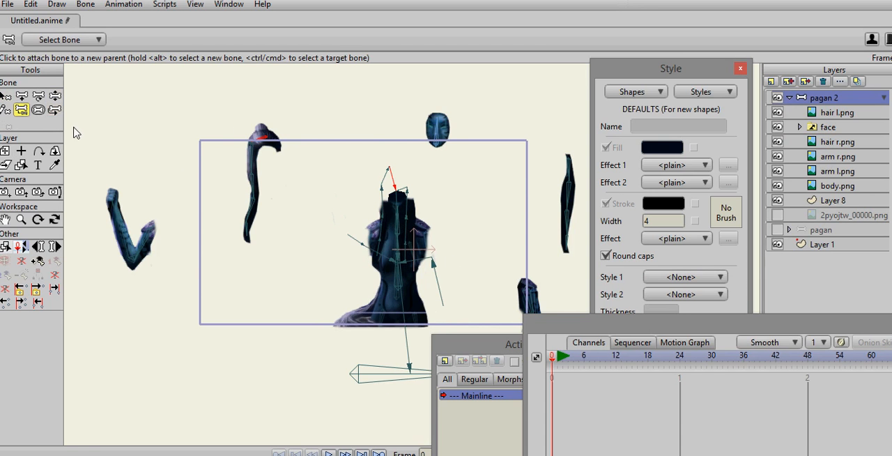
pyautogui.click(556, 360)
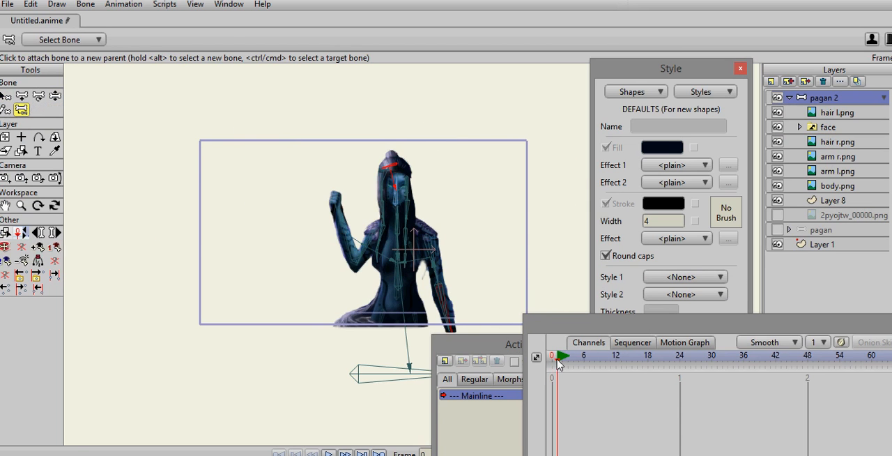
pyautogui.scroll(5, 457, 210)
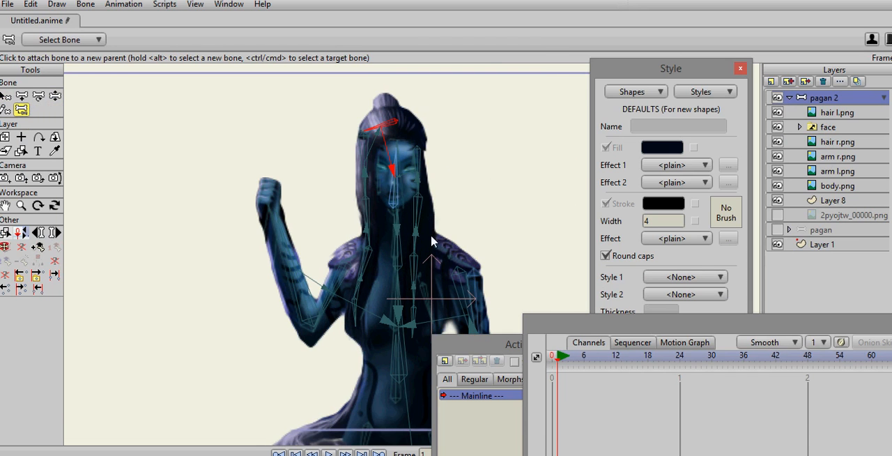
pyautogui.click(348, 306)
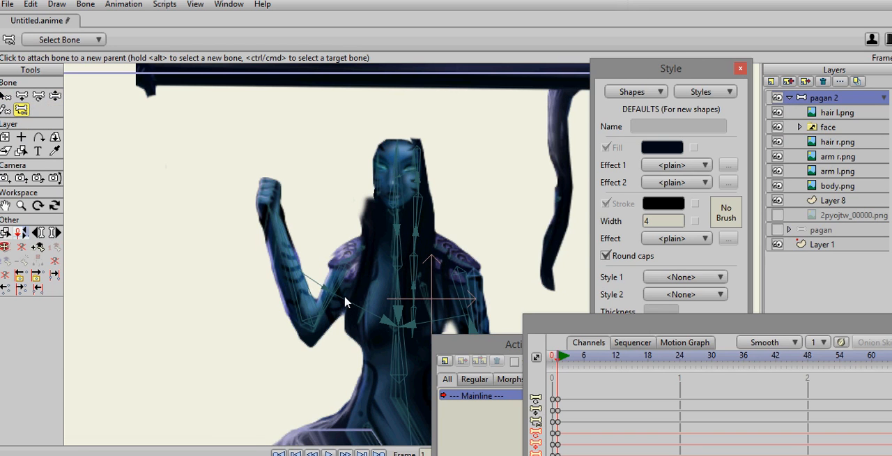
pyautogui.hotkey('ctrl', 'z')
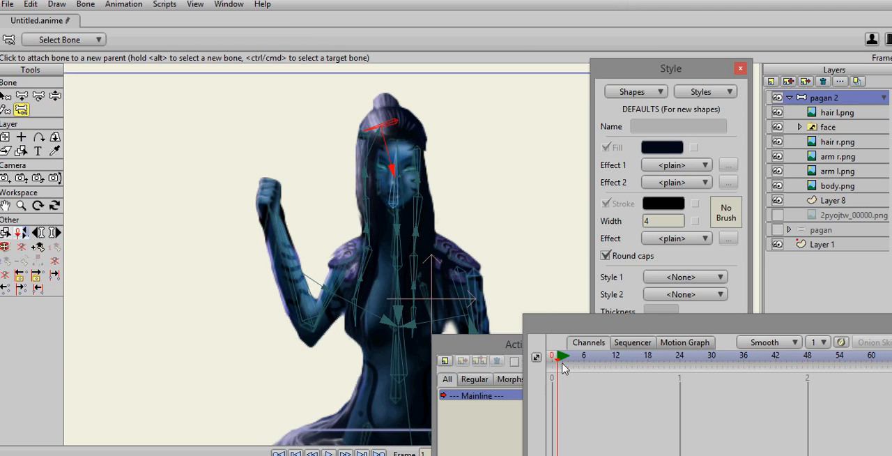
# - Pose the raised arm at frame 1 by swinging its forearm outward with Manipulate Bones
pyautogui.click(6, 96)
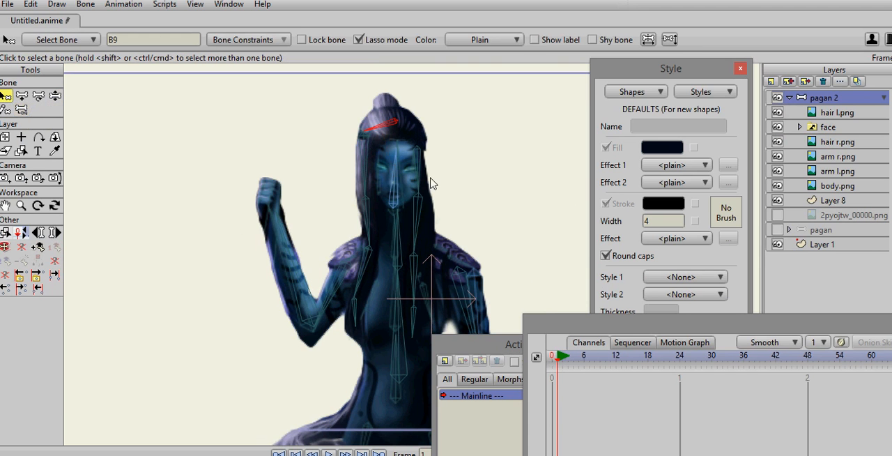
pyautogui.scroll(-2, 481, 179)
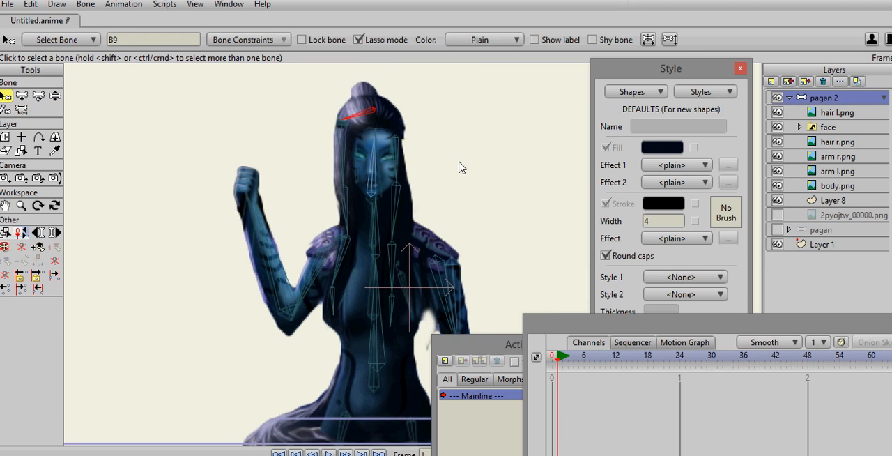
pyautogui.click(55, 96)
pyautogui.moveTo(304, 299); pyautogui.dragTo(287, 255)
# - Test the head bone and the hair bones on both sides of the face with slight movements
pyautogui.click(379, 188)
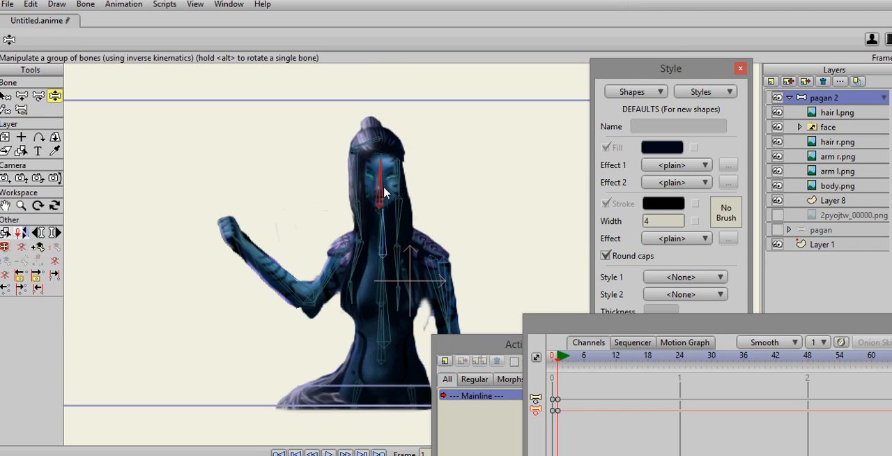
pyautogui.moveTo(360, 147); pyautogui.dragTo(357, 182)
pyautogui.moveTo(358, 221); pyautogui.dragTo(366, 223)
pyautogui.moveTo(398, 184); pyautogui.dragTo(399, 184)
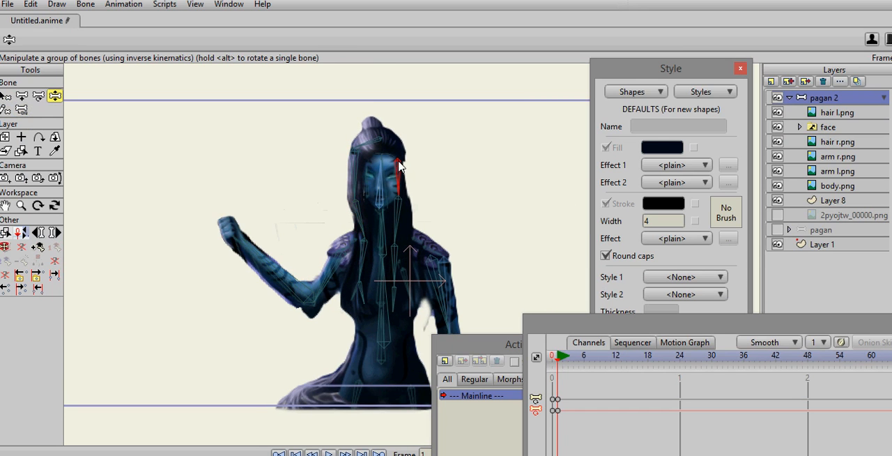
pyautogui.moveTo(397, 233); pyautogui.dragTo(402, 235)
pyautogui.moveTo(456, 203)
pyautogui.mouseDown()
pyautogui.moveTo(454, 180)
pyautogui.moveTo(442, 198)
pyautogui.mouseUp()
pyautogui.scroll(-1, 536, 237)
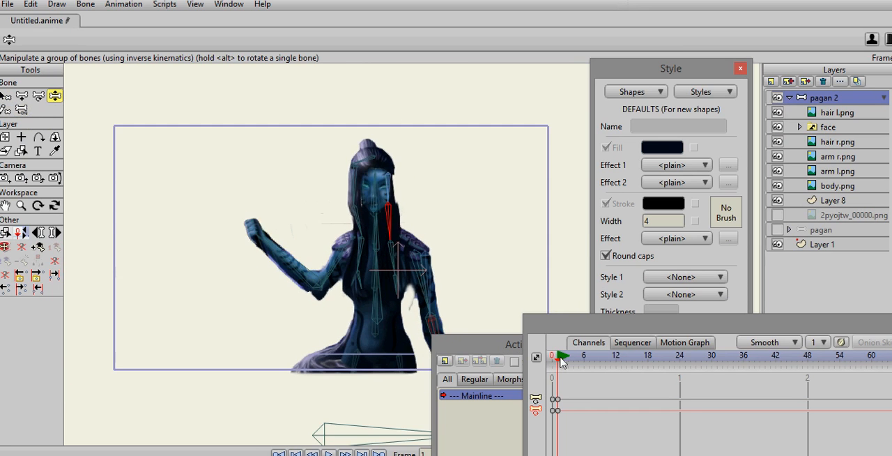
pyautogui.scroll(-1, 463, 212)
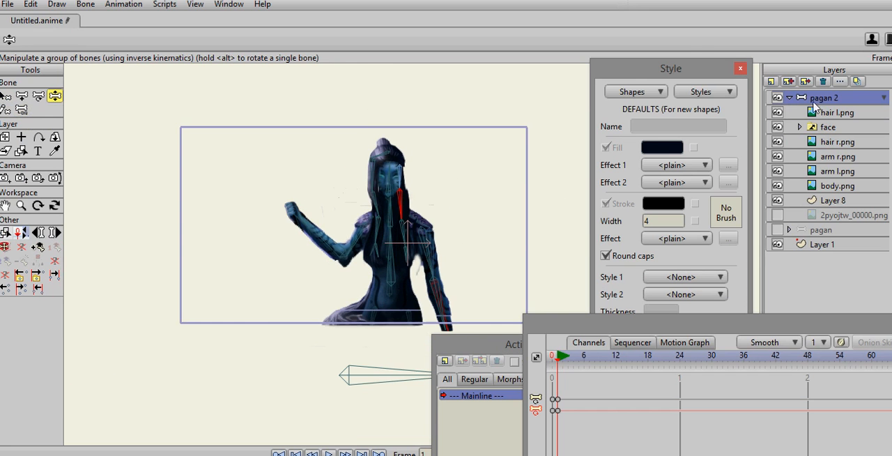
# - Hide the face, hair r.png and hair l.png layers to expose the filler shape behind the neck
pyautogui.click(777, 127)
pyautogui.scroll(1, 564, 139)
pyautogui.scroll(1, 565, 140)
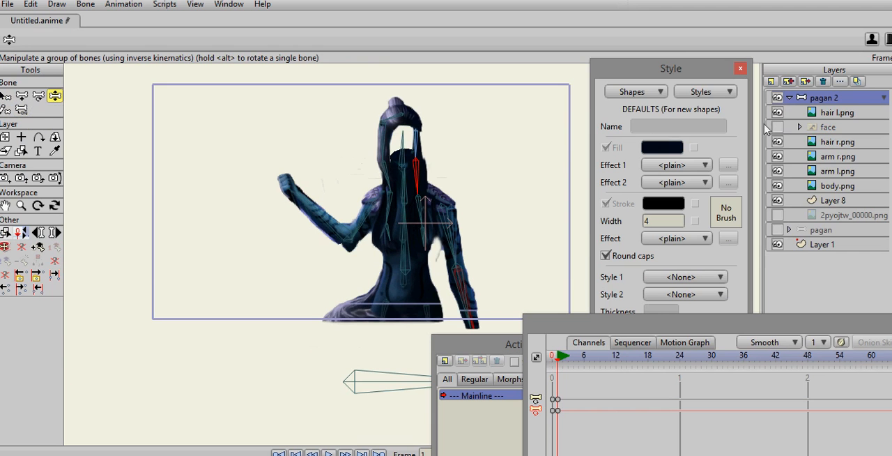
pyautogui.rightClick(778, 140)
pyautogui.click(779, 140)
pyautogui.click(777, 112)
pyautogui.scroll(2, 505, 136)
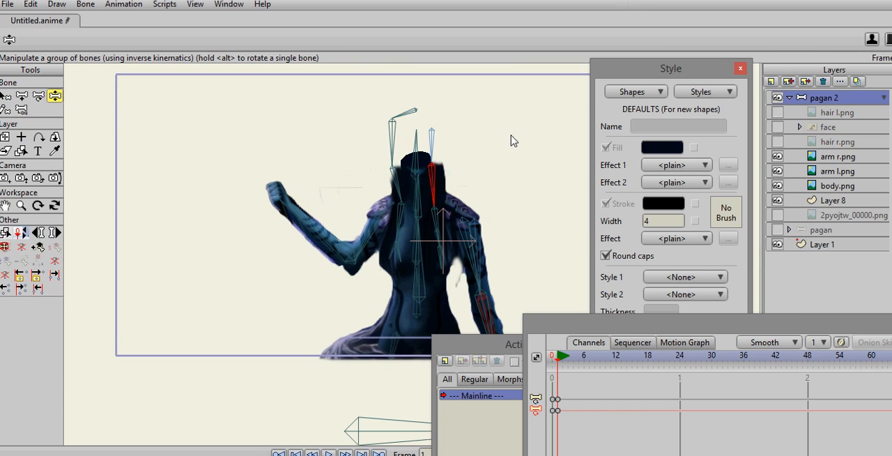
# - Show the face layer again over the Layer 8 neck shape and select the head bone in pagan 2
pyautogui.click(810, 202)
pyautogui.scroll(1, 460, 175)
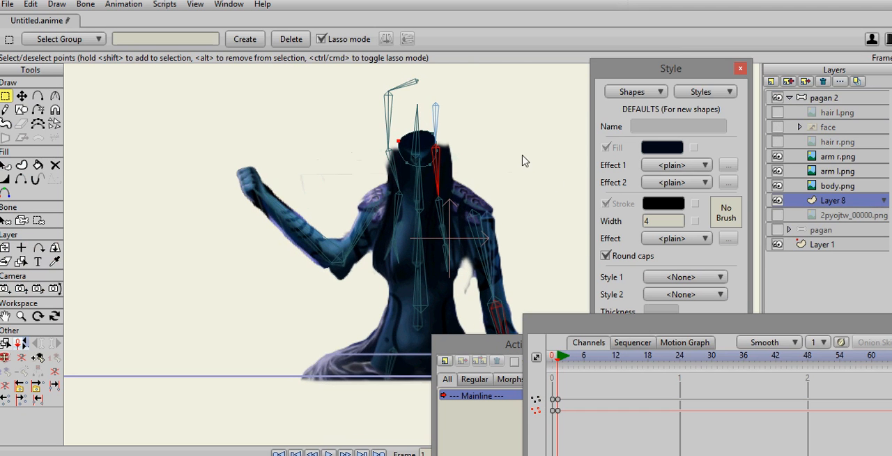
pyautogui.click(777, 127)
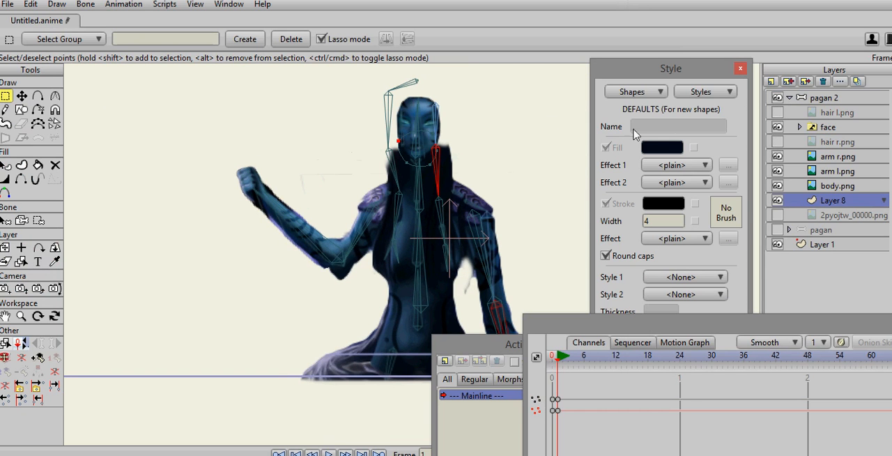
pyautogui.click(873, 99)
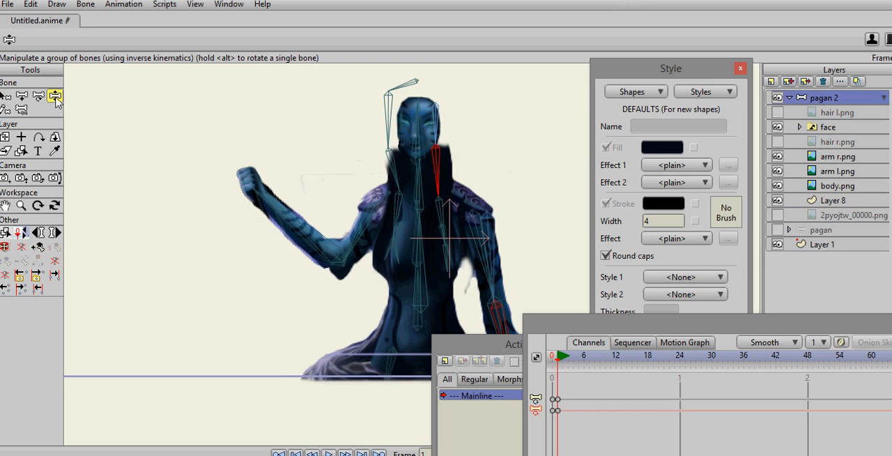
pyautogui.click(417, 128)
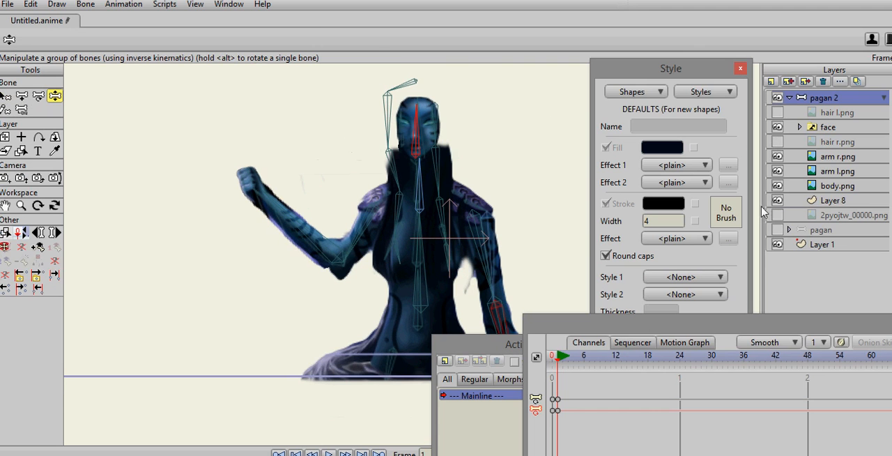
# - Hide the arm r.png layer and draw a closed, filled shape on Layer 8 at the lowered arm's shoulder
pyautogui.click(798, 201)
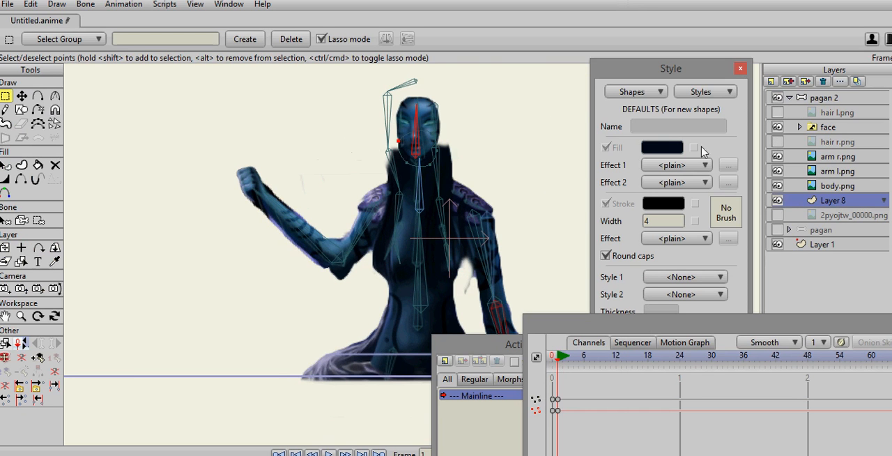
pyautogui.click(778, 158)
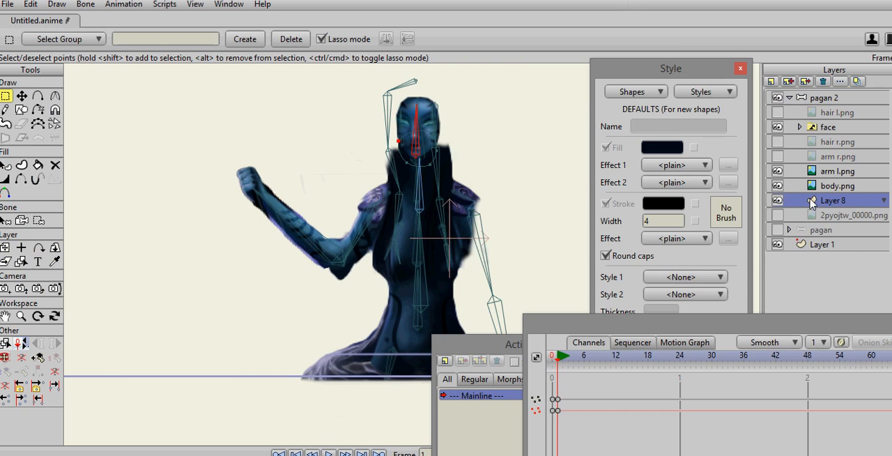
pyautogui.click(38, 97)
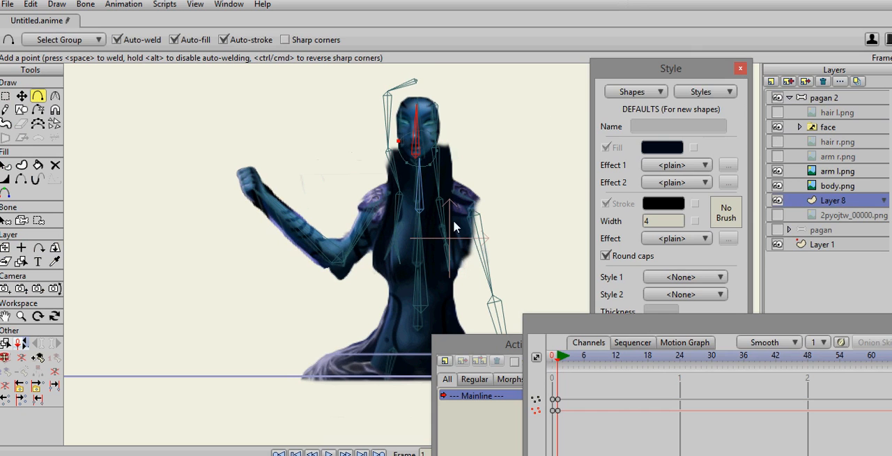
pyautogui.moveTo(484, 217); pyautogui.dragTo(484, 208)
pyautogui.click(477, 205)
pyautogui.click(466, 217)
pyautogui.click(462, 243)
pyautogui.click(471, 255)
pyautogui.click(490, 238)
pyautogui.click(485, 218)
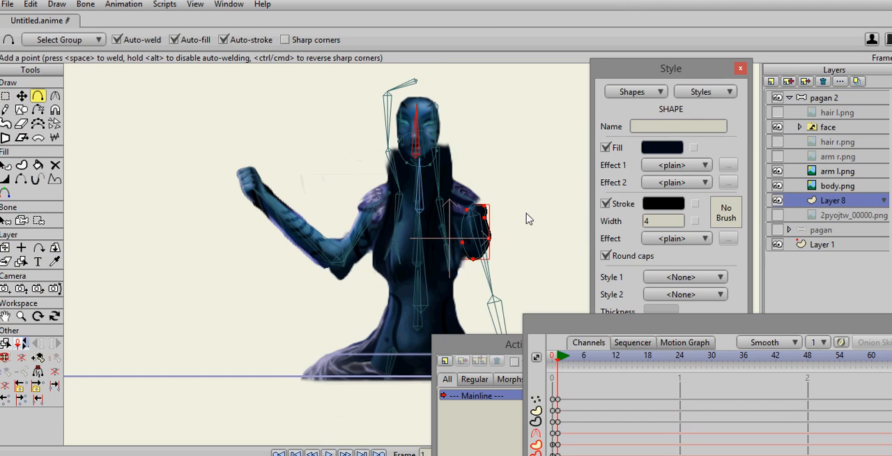
# - Move the upper points of the shoulder shape outward to form a taller oval
pyautogui.click(21, 96)
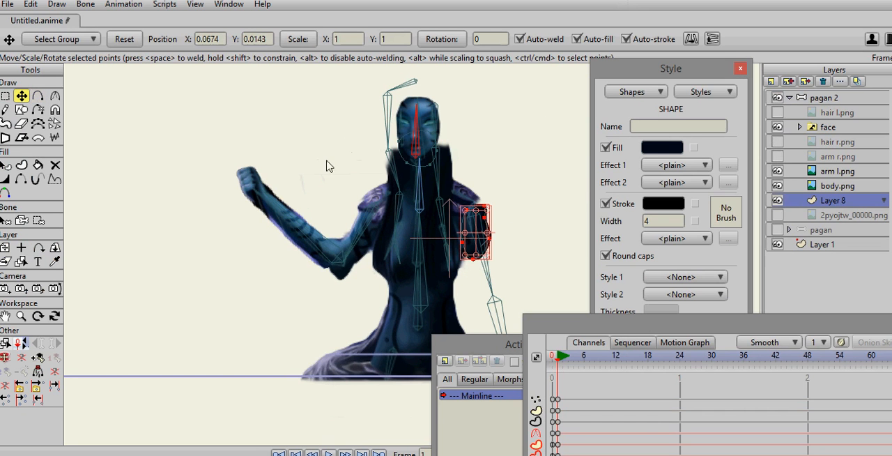
pyautogui.moveTo(471, 209); pyautogui.dragTo(492, 216)
pyautogui.click(483, 207)
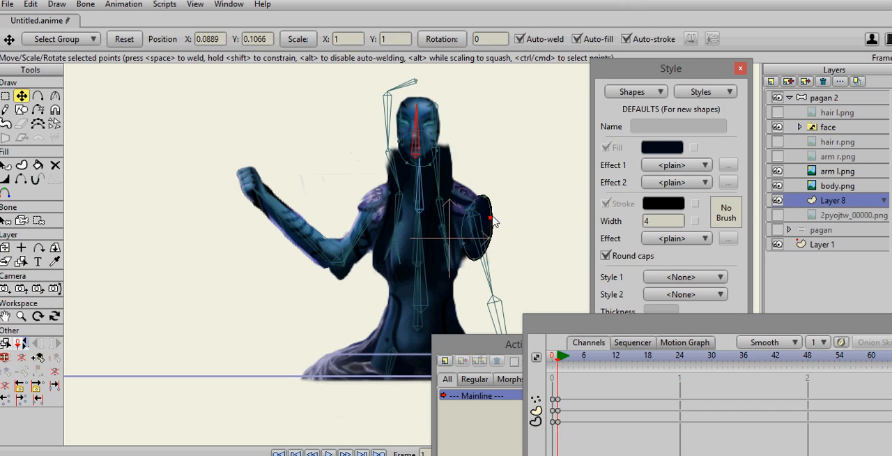
# - Hide the outline edges along the outer side of the shoulder shape with the Hide Edge tool
pyautogui.click(22, 179)
pyautogui.click(485, 254)
pyautogui.click(487, 228)
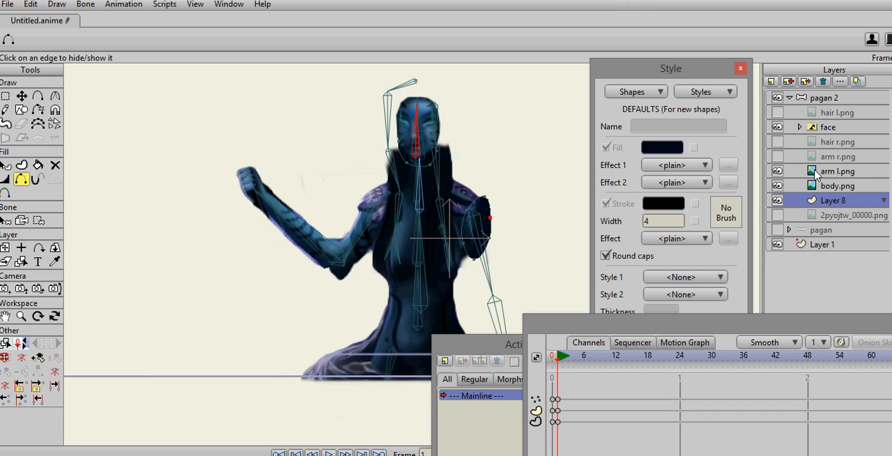
# - Show the arm r.png layer again, check the shoulder with arm l.png toggled off and on, and return to frame 0
pyautogui.click(777, 158)
pyautogui.click(778, 171)
pyautogui.click(777, 171)
pyautogui.moveTo(488, 173); pyautogui.dragTo(474, 132)
pyautogui.click(554, 360)
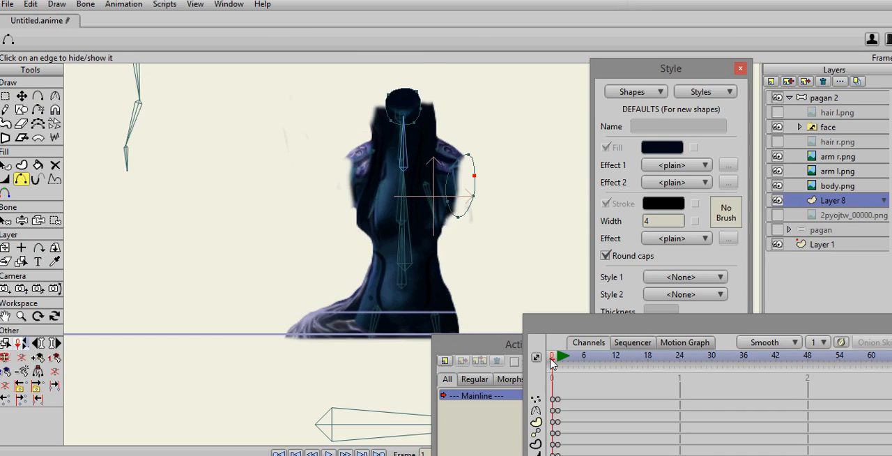
# - On the pagan 2 layer, offset the lowered arm's upper bone to about 0.2313, 0.4201 with the Offset Bone tool to reposition the arm at the shoulder
pyautogui.scroll(3, 293, 209)
pyautogui.scroll(-5, 290, 155)
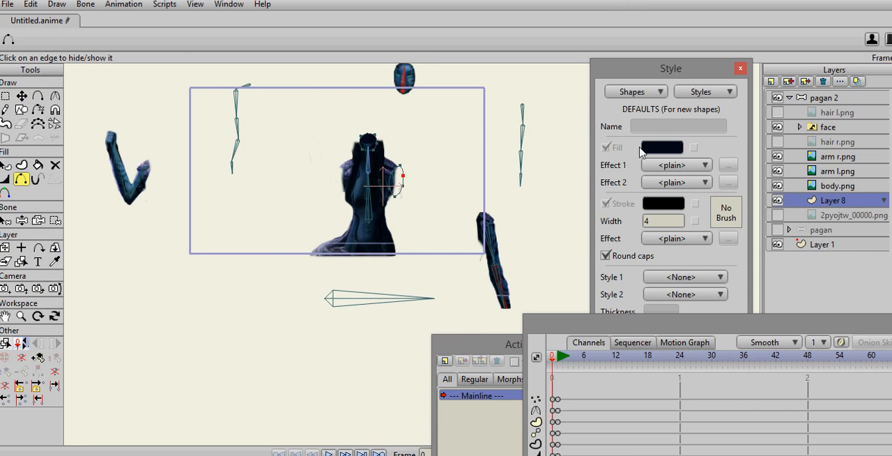
pyautogui.click(814, 99)
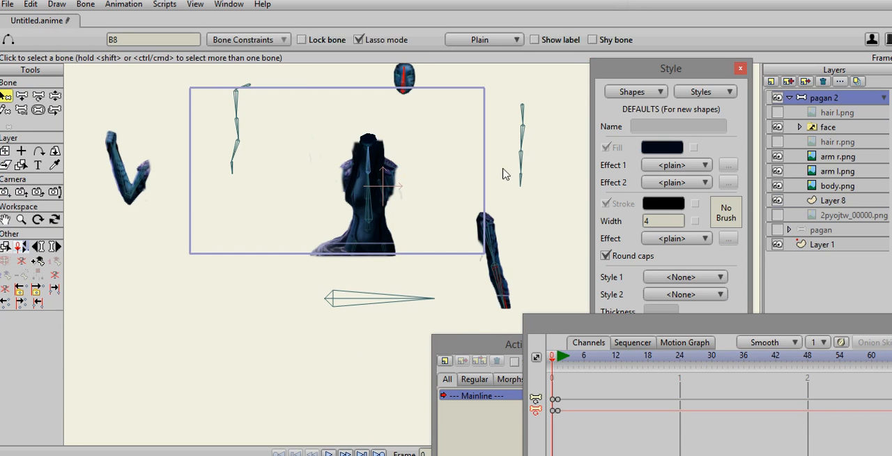
pyautogui.click(55, 110)
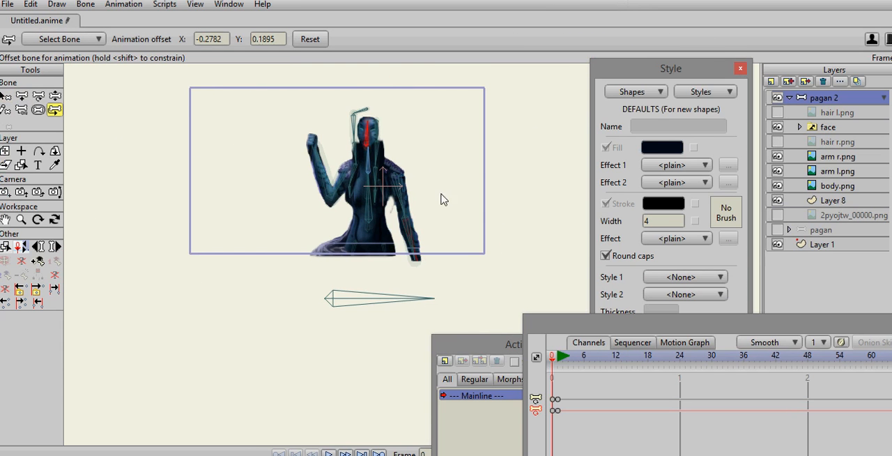
pyautogui.click(401, 186)
pyautogui.moveTo(397, 182)
pyautogui.mouseDown()
pyautogui.moveTo(411, 180)
pyautogui.moveTo(402, 186)
pyautogui.mouseUp()
pyautogui.moveTo(442, 186); pyautogui.dragTo(448, 212)
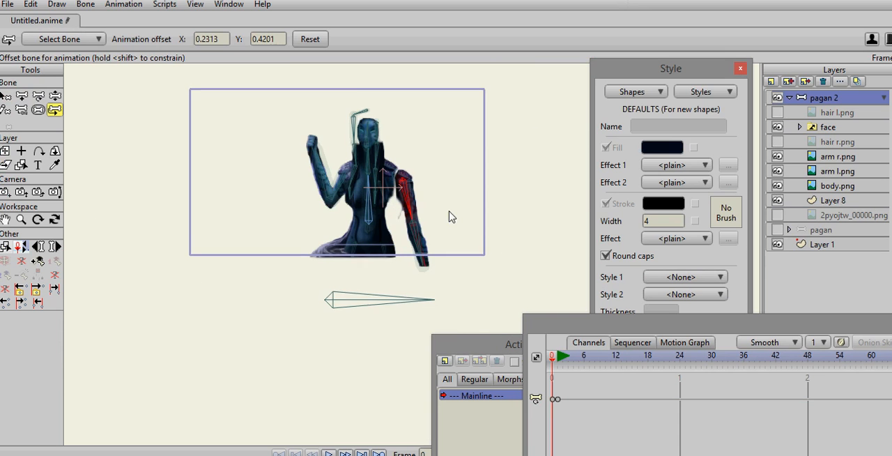
pyautogui.scroll(-5, 443, 212)
pyautogui.scroll(8, 437, 212)
pyautogui.scroll(3, 432, 218)
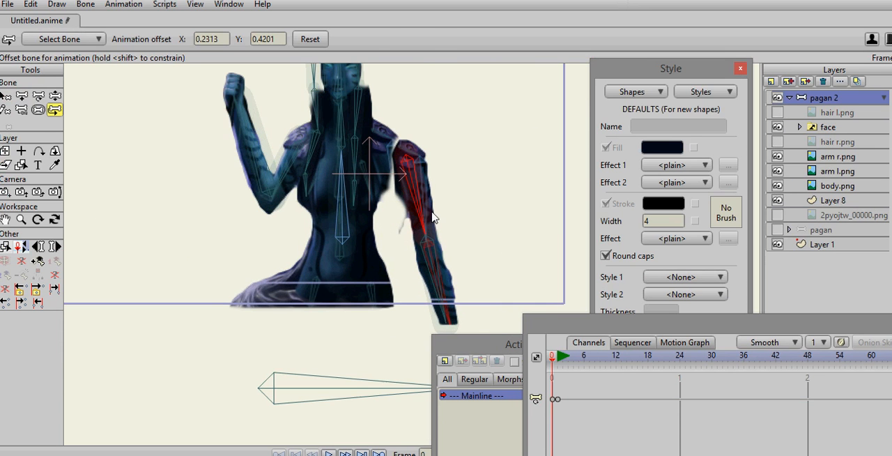
# - At frame 1 on Layer 8, move the shoulder shape's outer points to fit the repositioned arm
pyautogui.click(822, 200)
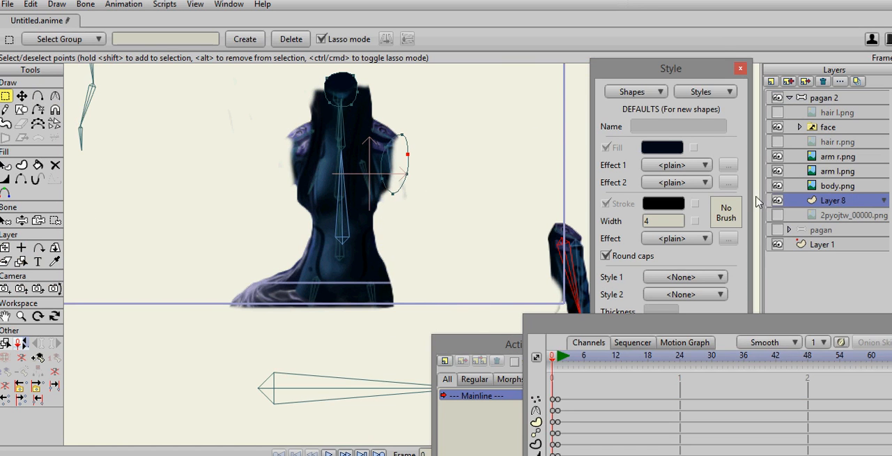
pyautogui.click(559, 360)
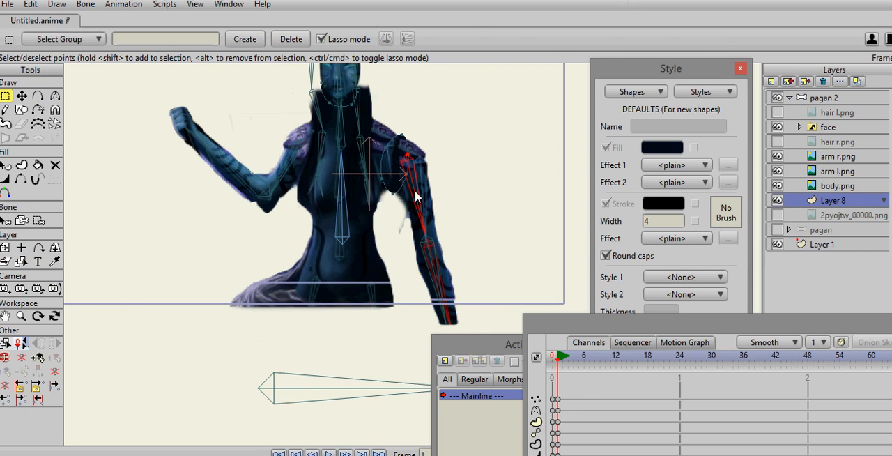
pyautogui.click(23, 96)
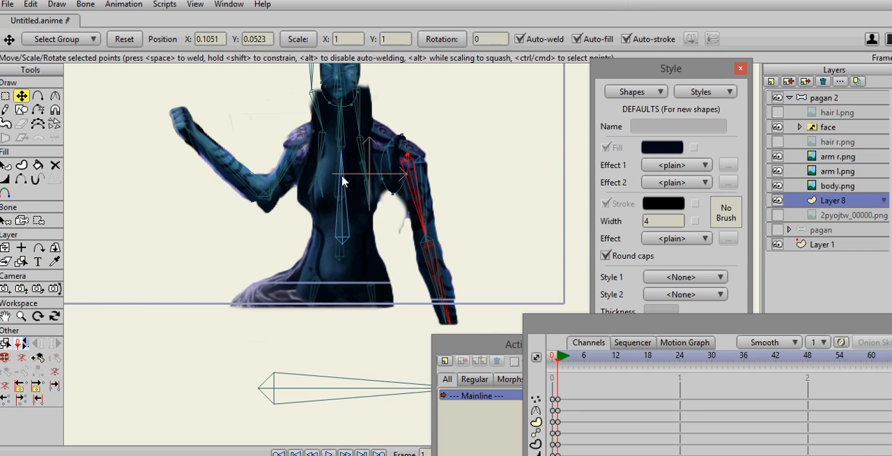
pyautogui.moveTo(390, 193); pyautogui.dragTo(385, 162)
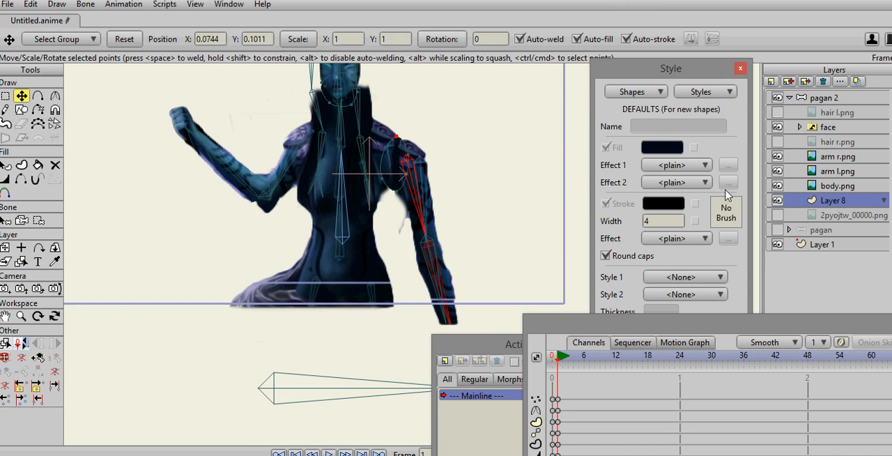
# - Show the hair l.png and hair r.png layers and swing the lowered arm outward at frame 1 with Manipulate Bones
pyautogui.click(778, 112)
pyautogui.click(778, 141)
pyautogui.click(823, 98)
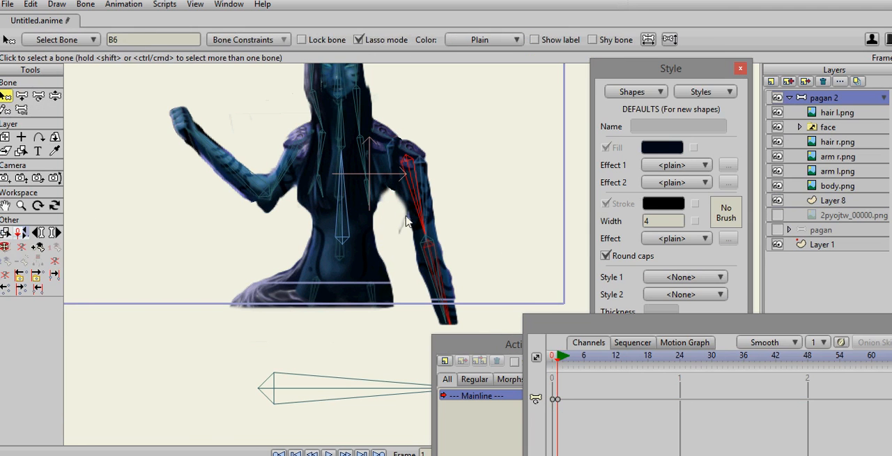
pyautogui.click(55, 95)
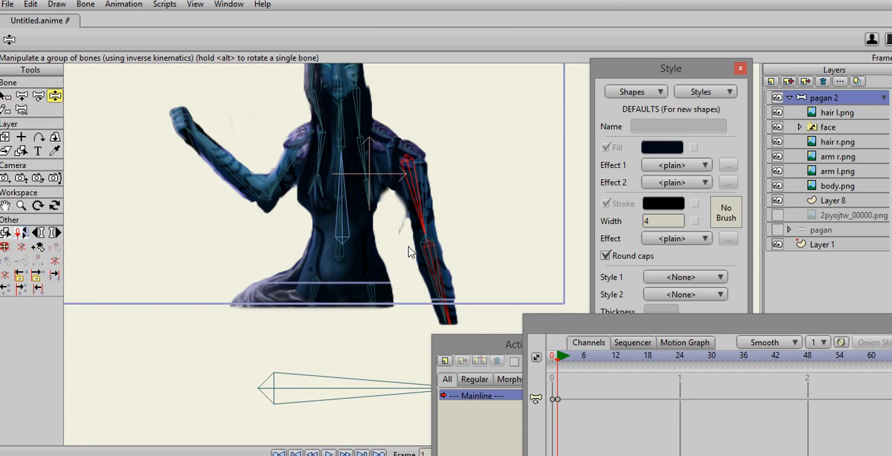
pyautogui.moveTo(421, 213); pyautogui.dragTo(443, 193)
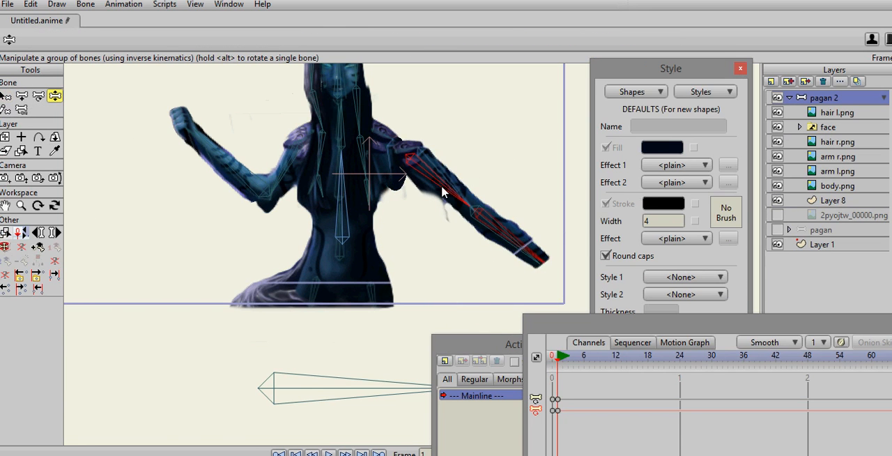
# - Move an outer point of Layer 8's shoulder shape outward to cover the gap under the raised arm, and return to frame 0
pyautogui.click(835, 202)
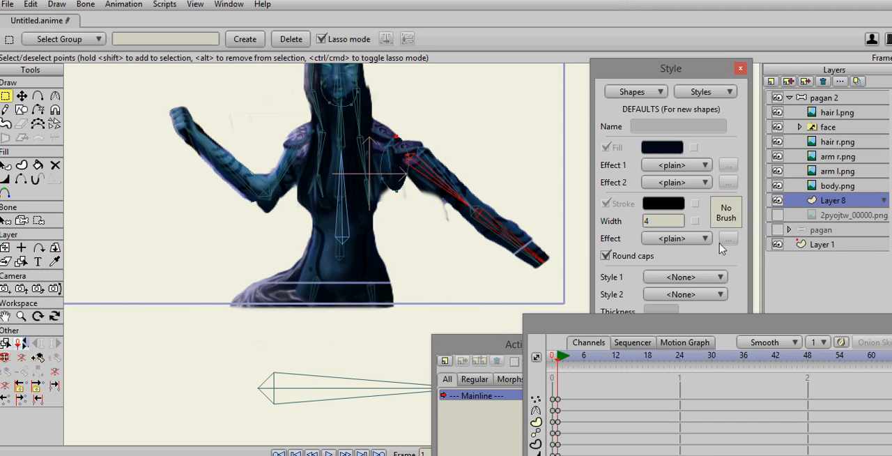
pyautogui.click(39, 98)
pyautogui.click(21, 96)
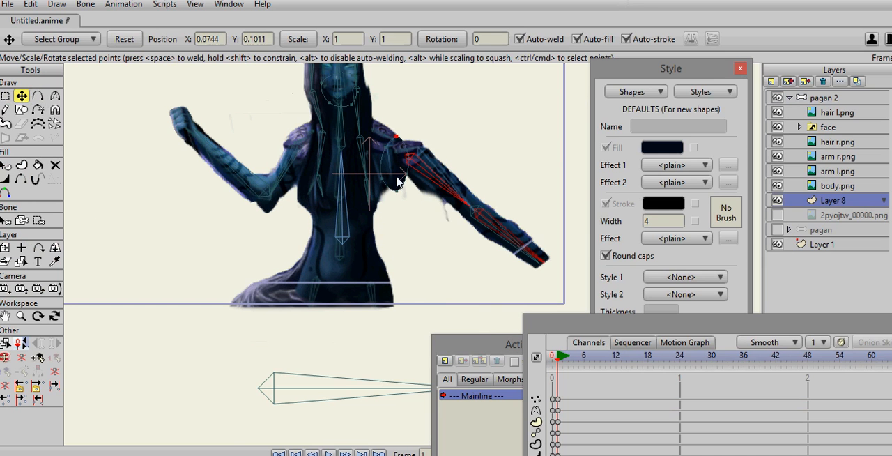
pyautogui.moveTo(397, 193)
pyautogui.mouseDown()
pyautogui.moveTo(421, 175)
pyautogui.moveTo(409, 195)
pyautogui.mouseUp()
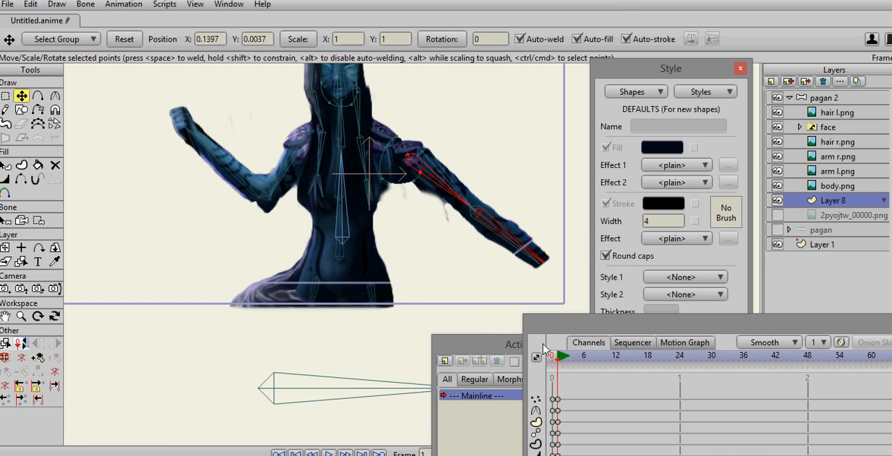
pyautogui.click(560, 361)
pyautogui.click(556, 365)
pyautogui.click(556, 367)
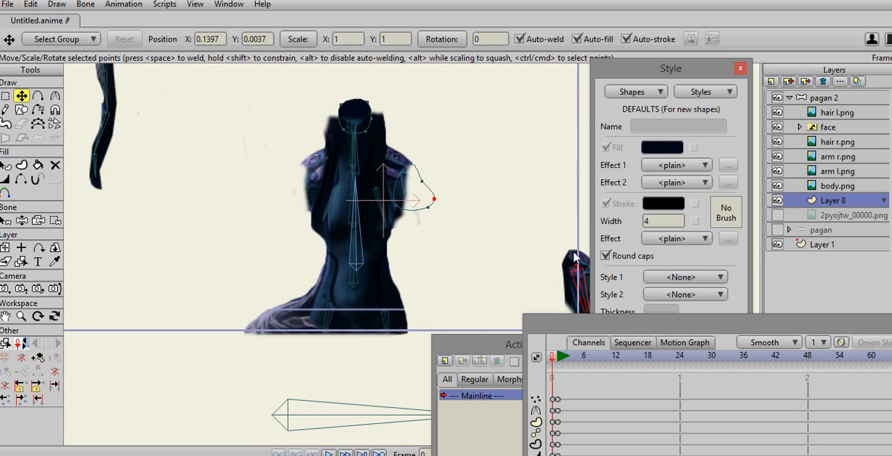
pyautogui.moveTo(481, 237); pyautogui.dragTo(504, 264)
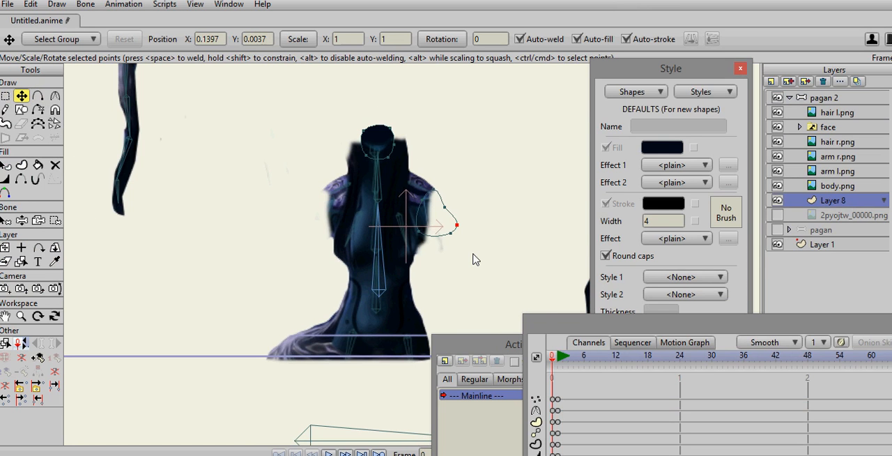
pyautogui.moveTo(501, 270); pyautogui.dragTo(500, 278)
pyautogui.scroll(-2, 488, 275)
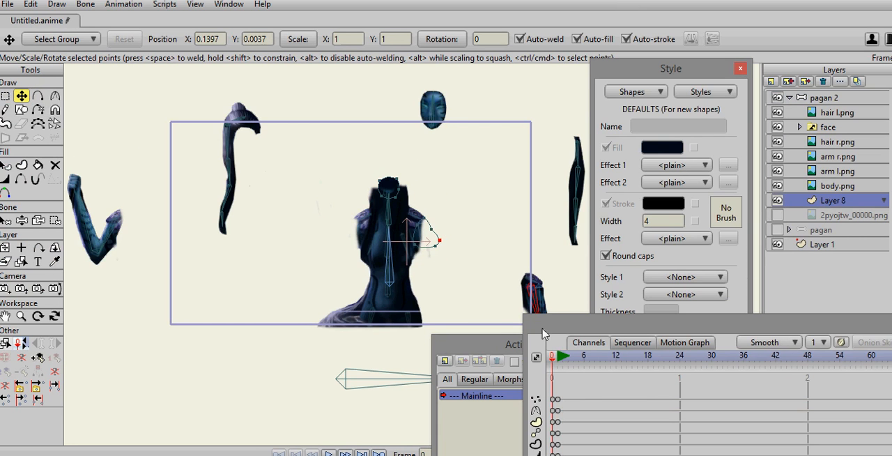
# - Move the timeline window higher and try to delete Layer 8's keyframes at the start of the timeline
pyautogui.moveTo(542, 327); pyautogui.dragTo(526, 247)
pyautogui.moveTo(585, 425); pyautogui.dragTo(520, 307)
pyautogui.press('Delete')
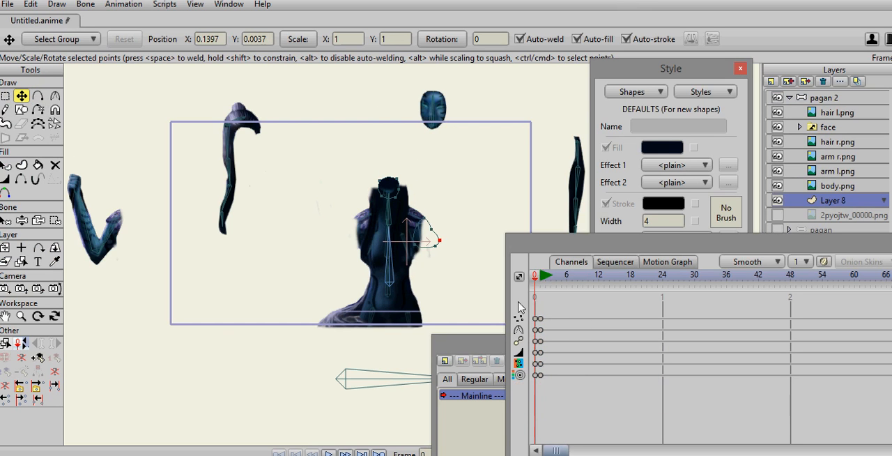
pyautogui.moveTo(576, 393); pyautogui.dragTo(535, 317)
pyautogui.press('Delete')
pyautogui.click(538, 317)
pyautogui.moveTo(563, 386); pyautogui.dragTo(543, 315)
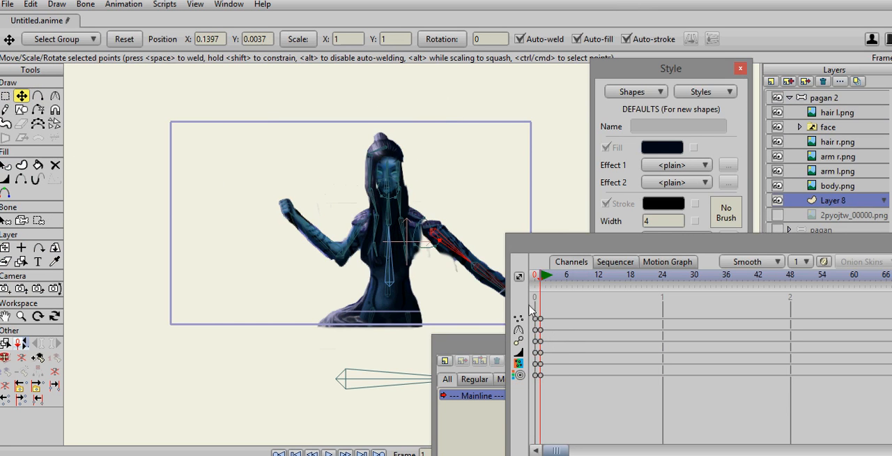
# - Delete the bone keyframes of the pagan 2 layer and go to frame 3
pyautogui.click(821, 98)
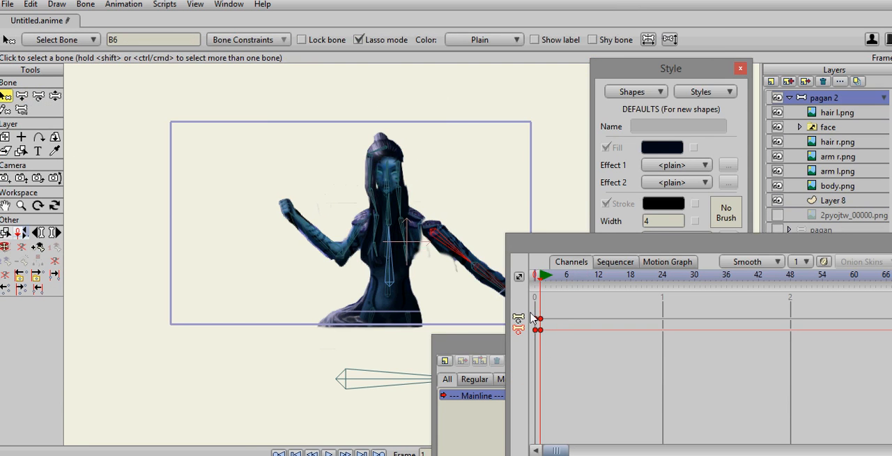
pyautogui.press('Delete')
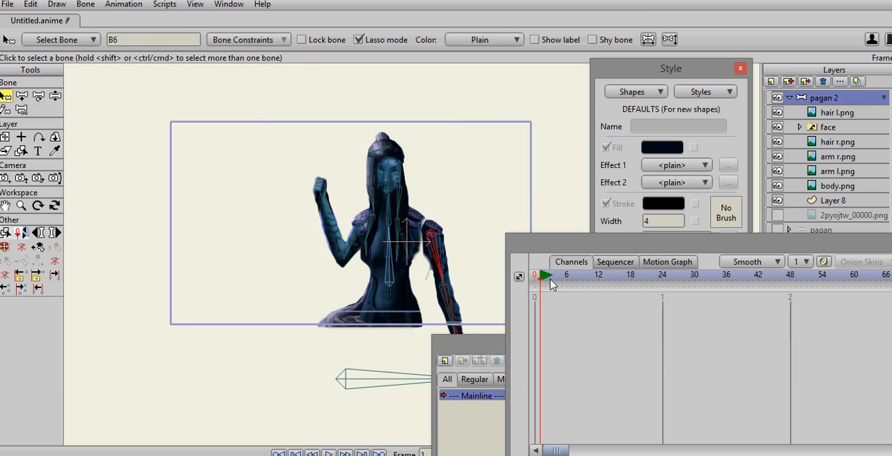
pyautogui.moveTo(543, 281); pyautogui.dragTo(550, 281)
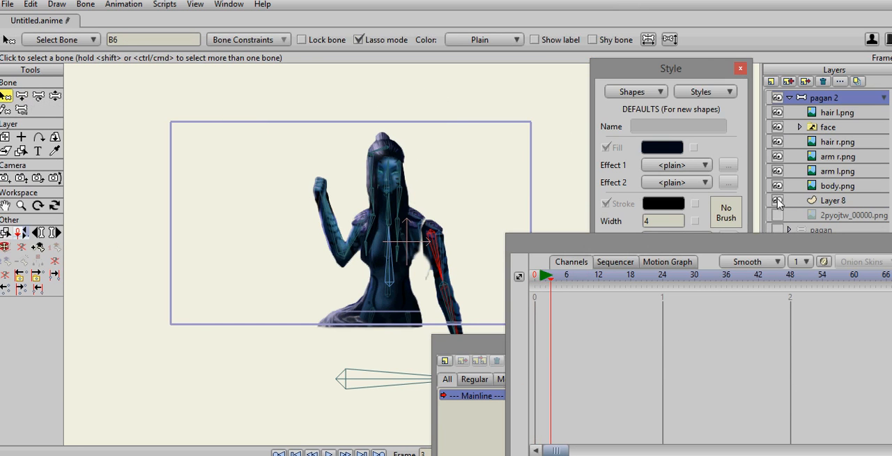
# - Fill Layer 8's shoulder shape at frame 0 with the Paint Bucket and check the shoulder at frame 1
pyautogui.click(803, 202)
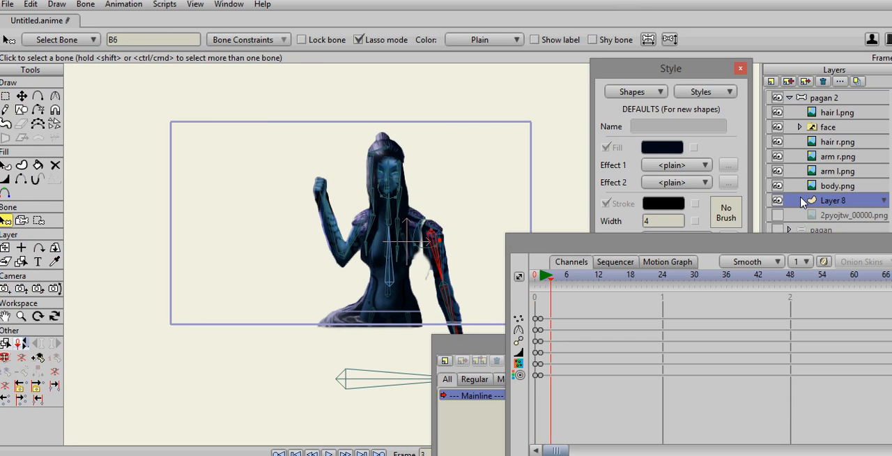
pyautogui.moveTo(540, 319); pyautogui.dragTo(537, 318)
pyautogui.click(537, 282)
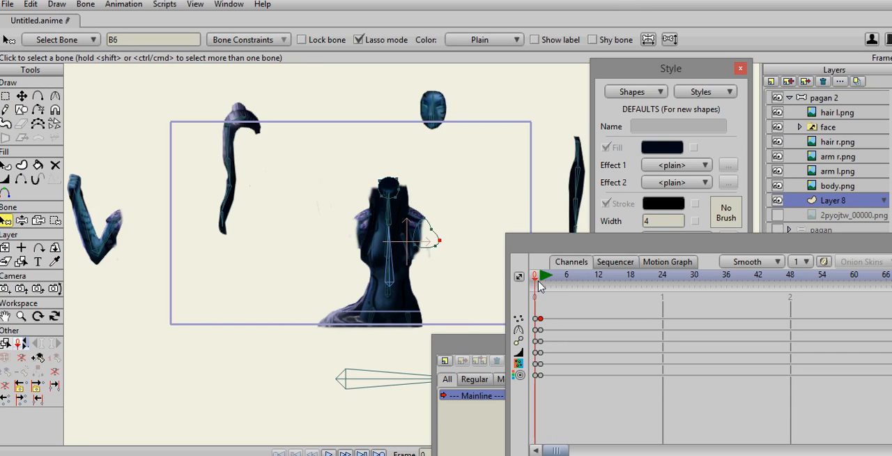
pyautogui.click(538, 284)
pyautogui.click(535, 282)
pyautogui.click(37, 164)
pyautogui.click(421, 237)
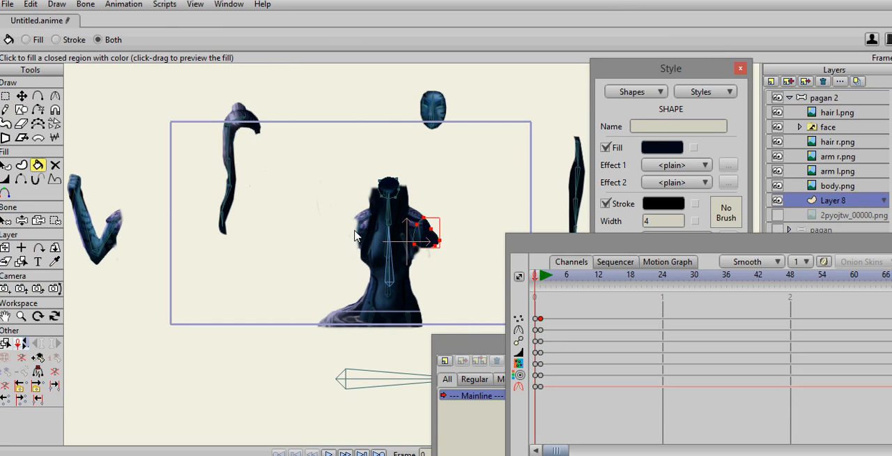
pyautogui.moveTo(536, 280)
pyautogui.mouseDown()
pyautogui.moveTo(554, 282)
pyautogui.moveTo(540, 280)
pyautogui.mouseUp()
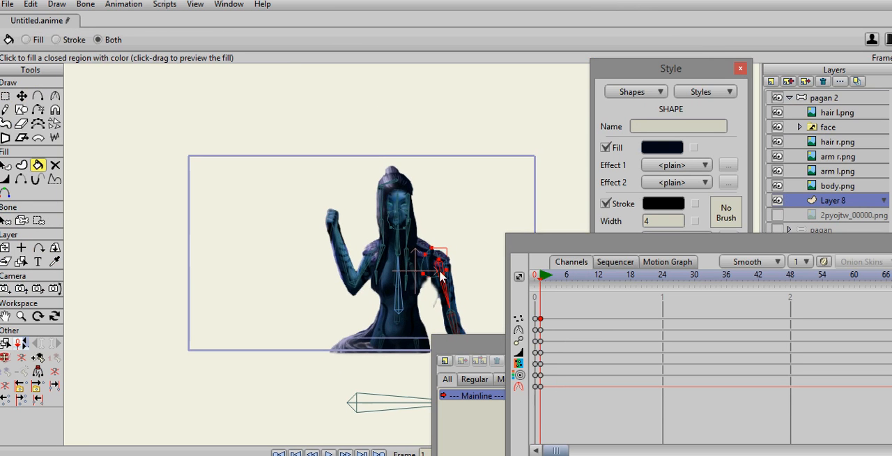
pyautogui.moveTo(444, 219); pyautogui.dragTo(465, 234)
pyautogui.scroll(-1, 446, 225)
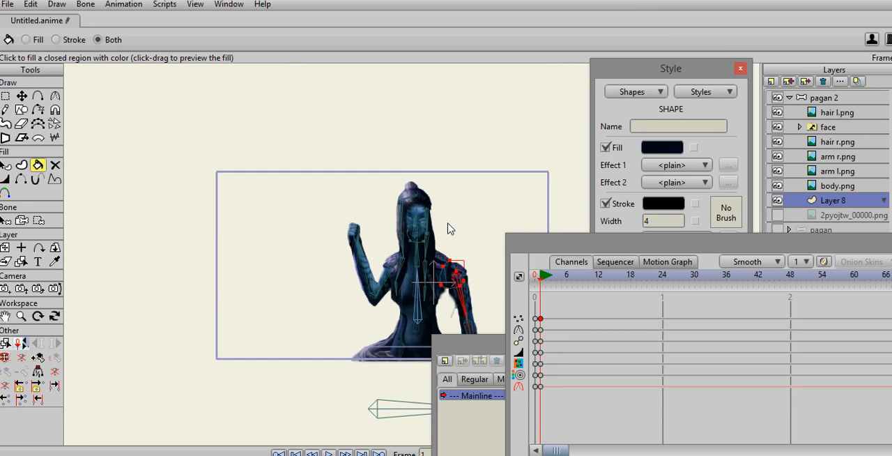
# - Switch the face group's active child to face 1.png at frame 1
pyautogui.click(854, 128)
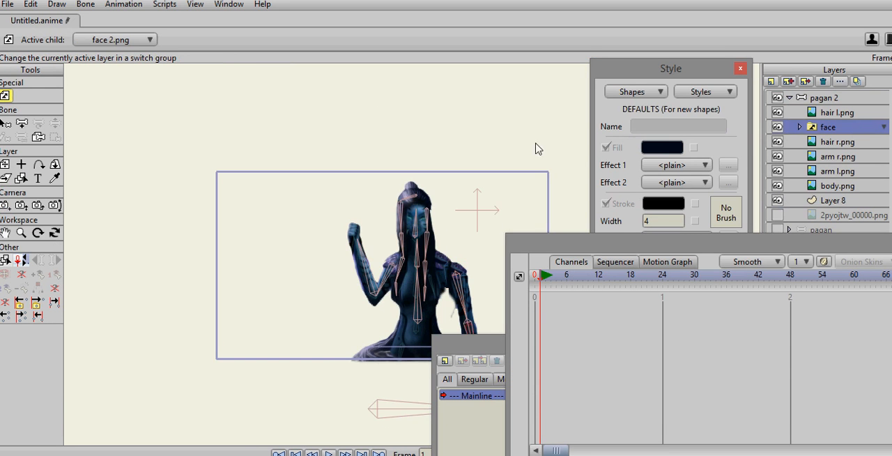
pyautogui.scroll(5, 557, 131)
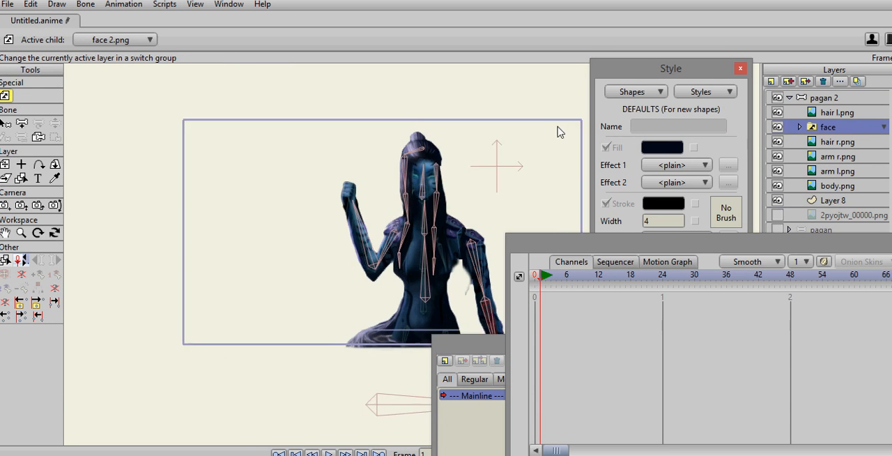
pyautogui.rightClick(833, 132)
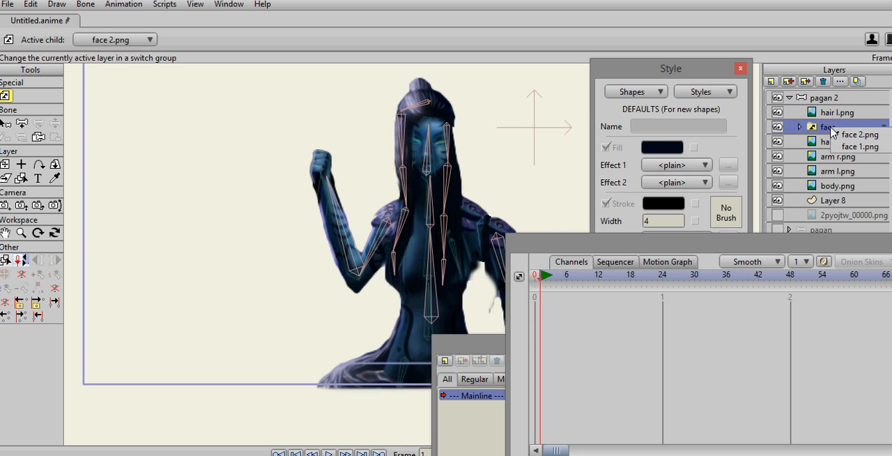
pyautogui.click(850, 147)
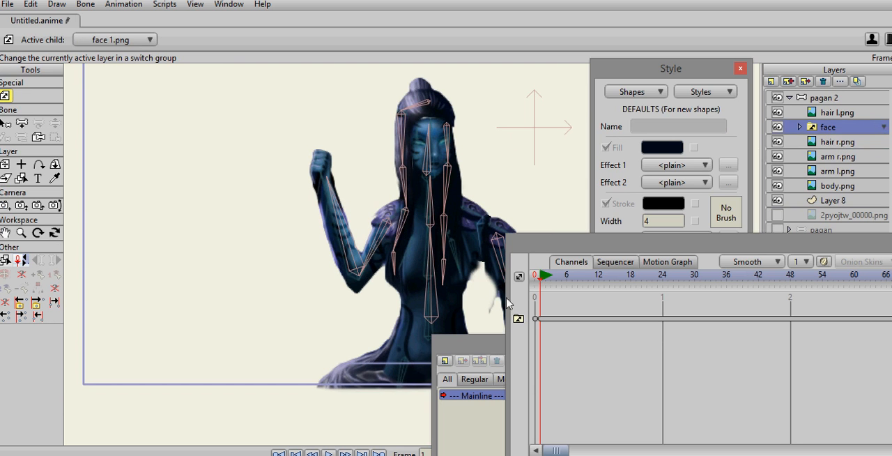
# - Switch the face group back to face 2.png at frame 3 and expand the group to show its child layers
pyautogui.moveTo(544, 282); pyautogui.dragTo(551, 279)
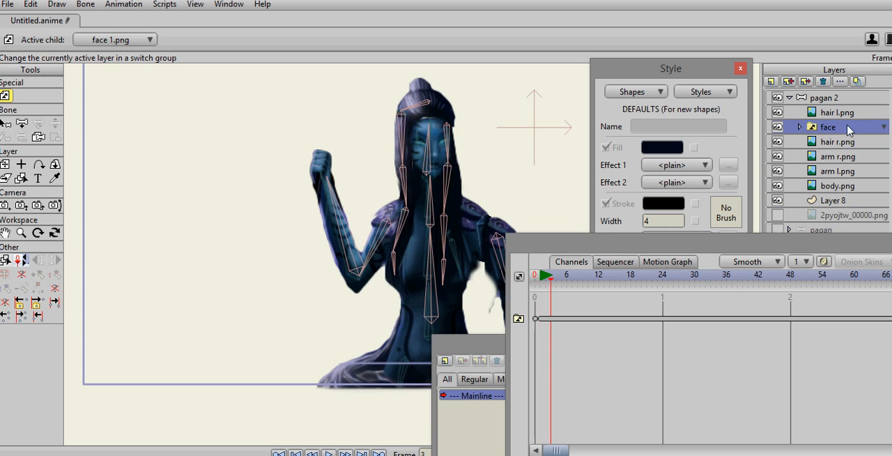
pyautogui.rightClick(852, 131)
pyautogui.click(856, 133)
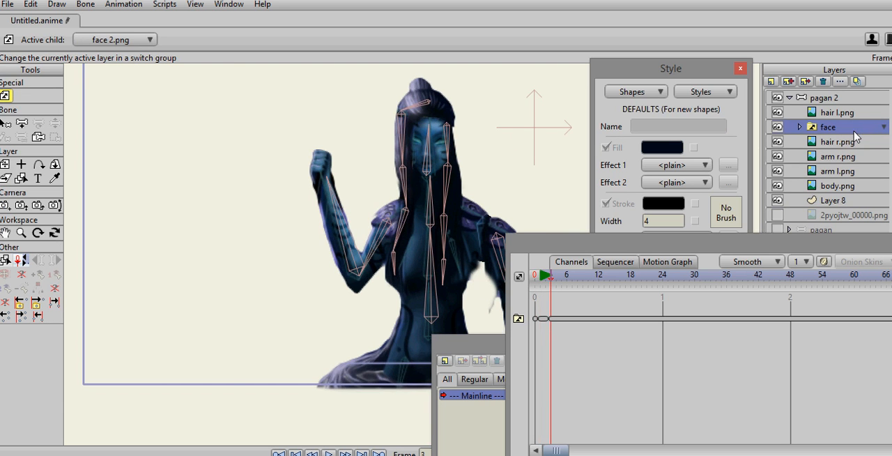
pyautogui.moveTo(545, 281); pyautogui.dragTo(551, 286)
pyautogui.click(800, 127)
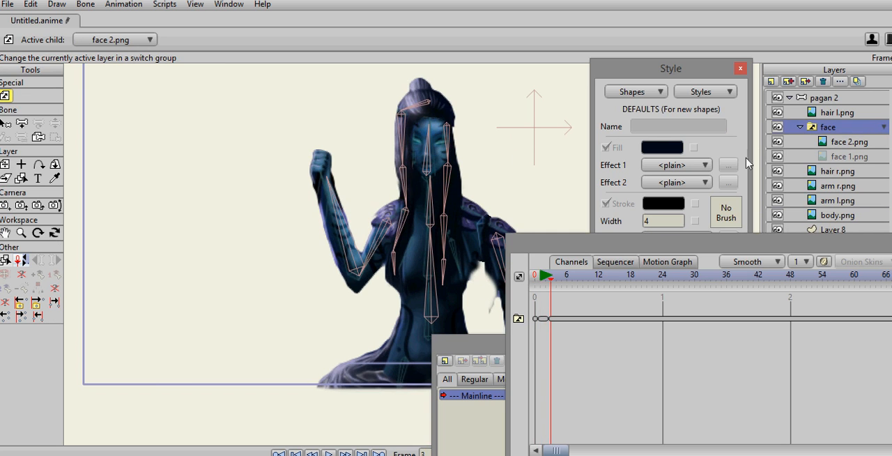
# - Hide the hair, arm, body and Layer 8 layers of the pagan 2 rig, leaving only the face group shown
pyautogui.moveTo(507, 163); pyautogui.dragTo(514, 185)
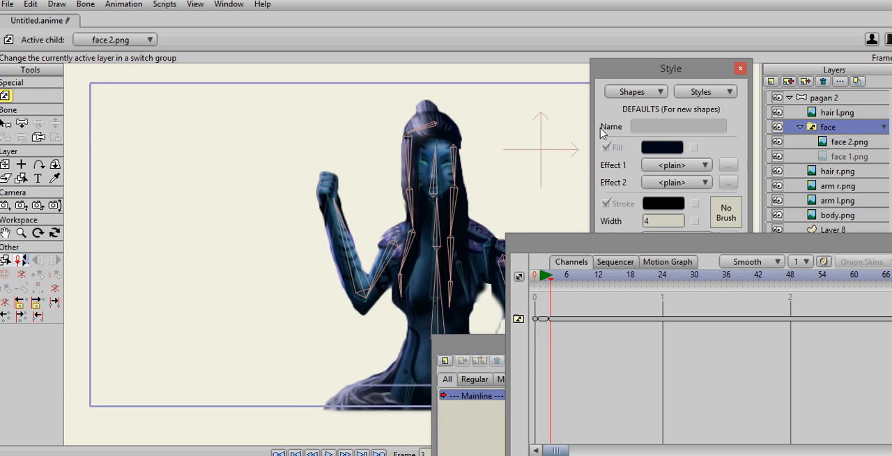
pyautogui.scroll(3, 516, 149)
pyautogui.scroll(2, 516, 146)
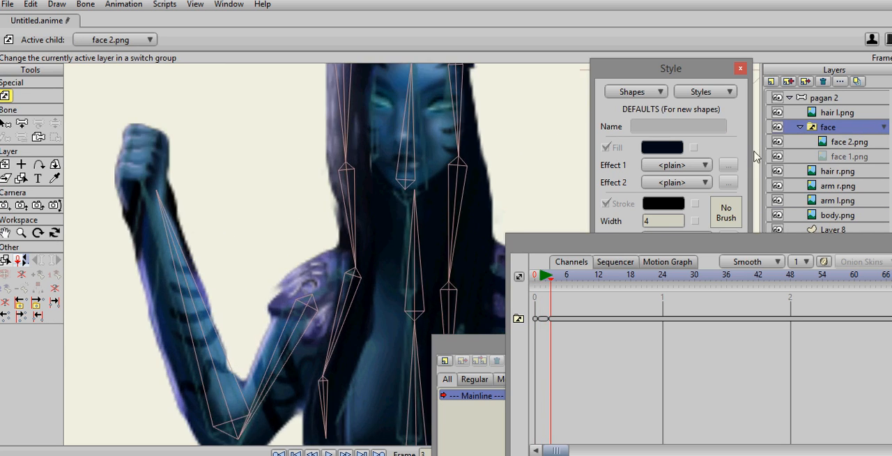
pyautogui.click(777, 112)
pyautogui.moveTo(778, 158); pyautogui.dragTo(780, 219)
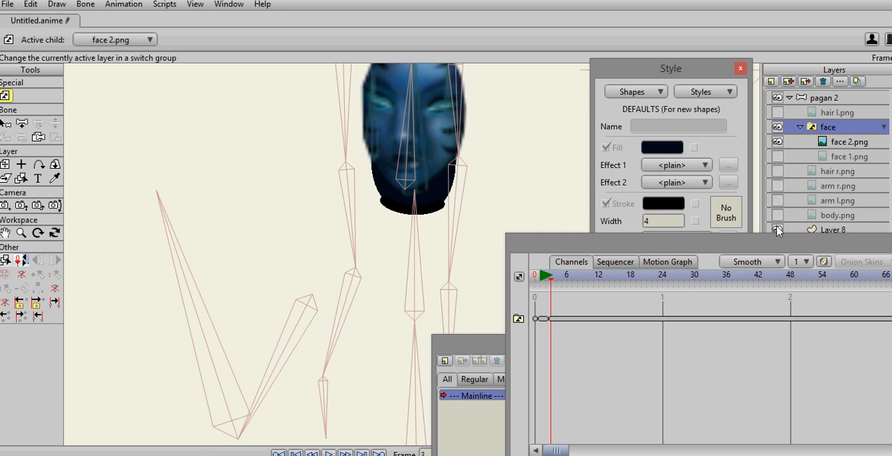
pyautogui.click(778, 228)
pyautogui.click(616, 144)
pyautogui.moveTo(508, 119); pyautogui.dragTo(517, 181)
pyautogui.scroll(2, 521, 170)
pyautogui.moveTo(536, 152); pyautogui.dragTo(407, 180)
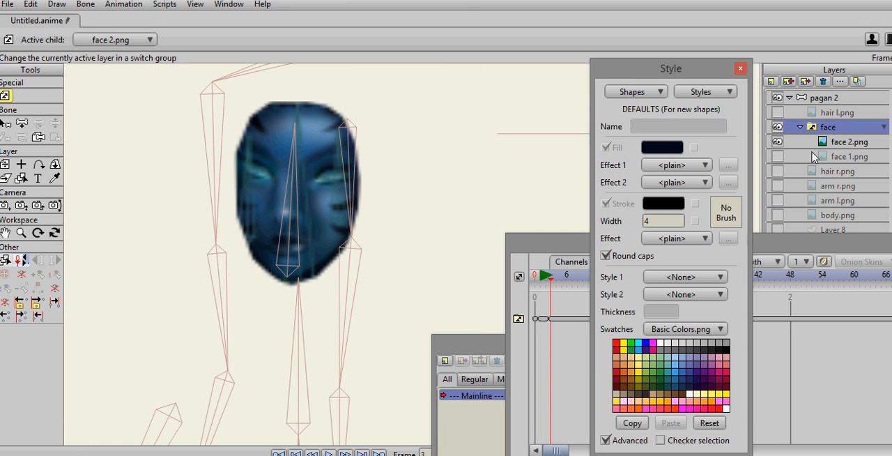
# - Switch the face group's active child to face 1.png and turn on that layer's visibility
pyautogui.rightClick(845, 126)
pyautogui.click(863, 143)
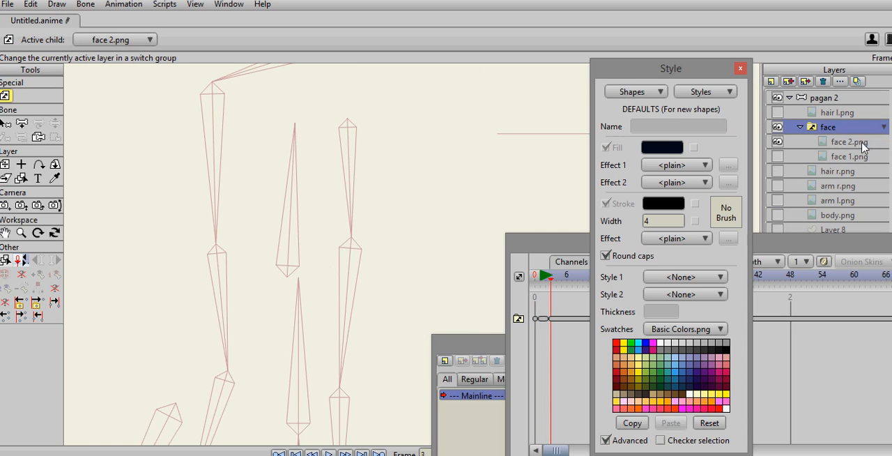
pyautogui.click(778, 156)
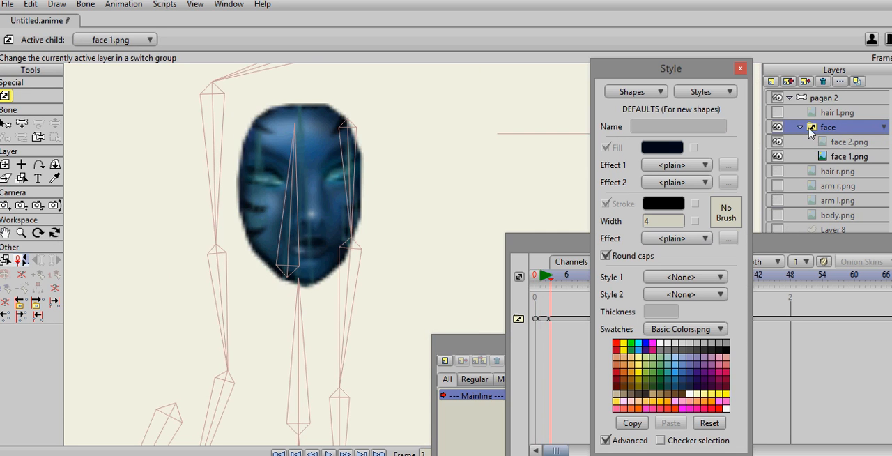
# - Switch the face group's active child back to face 2.png at frame 3
pyautogui.rightClick(822, 128)
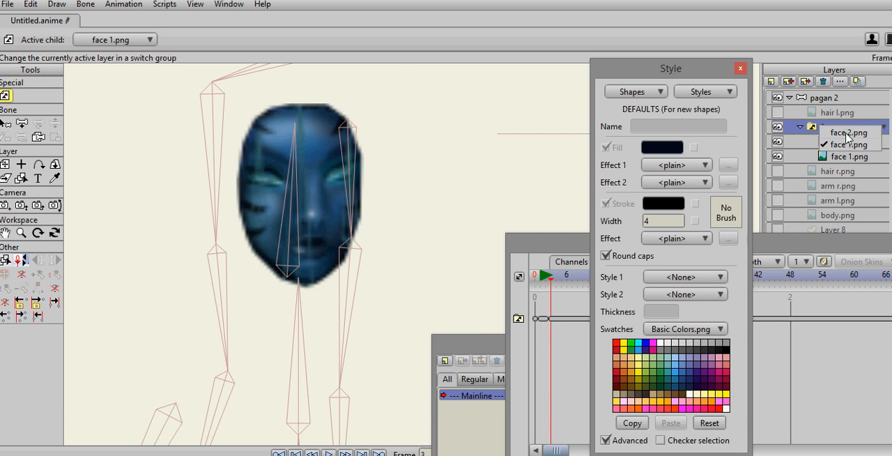
pyautogui.click(848, 134)
pyautogui.rightClick(846, 133)
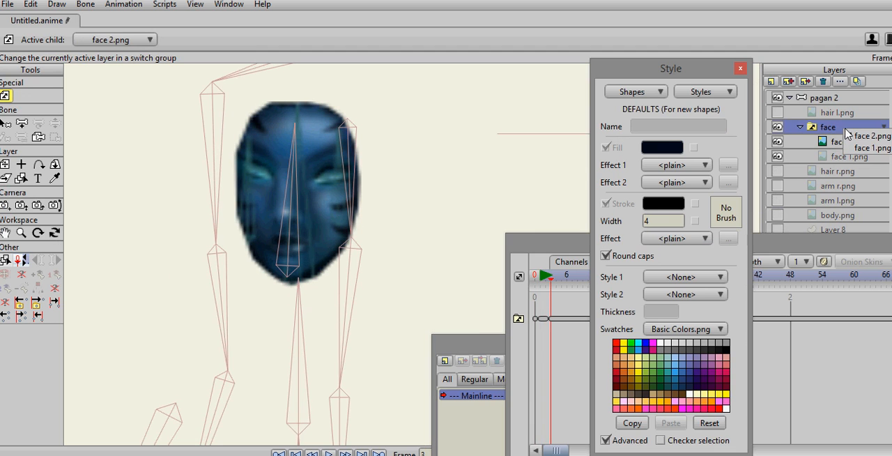
pyautogui.click(847, 134)
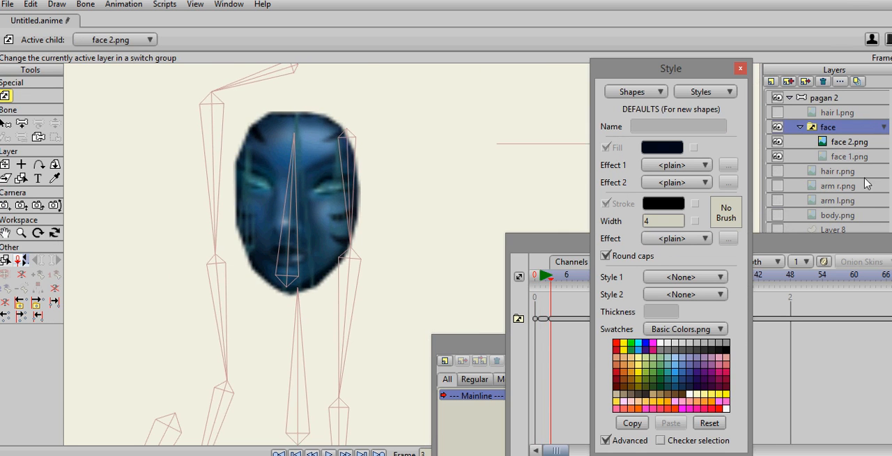
# - Compare the two face images by alternately selecting the face 1.png and face 2.png layers
pyautogui.click(846, 158)
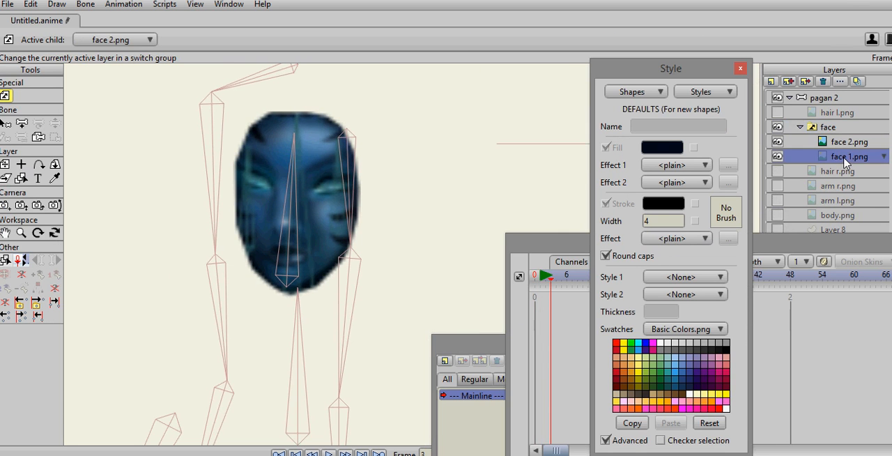
pyautogui.click(842, 142)
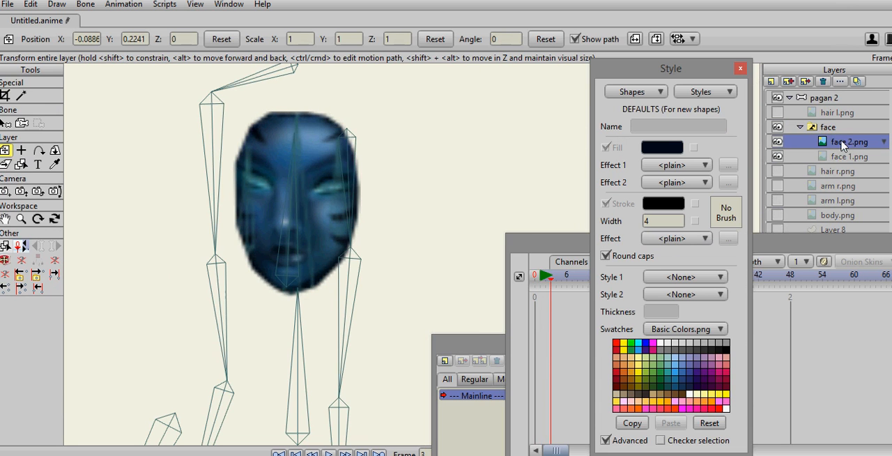
pyautogui.click(841, 157)
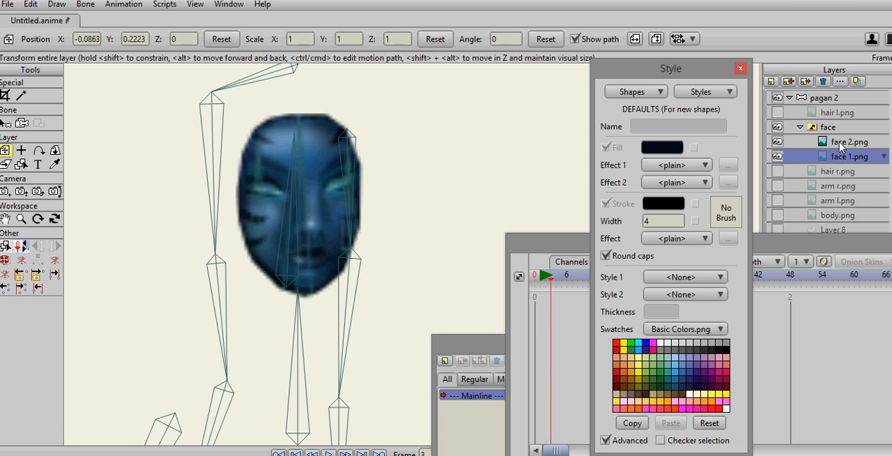
pyautogui.click(842, 143)
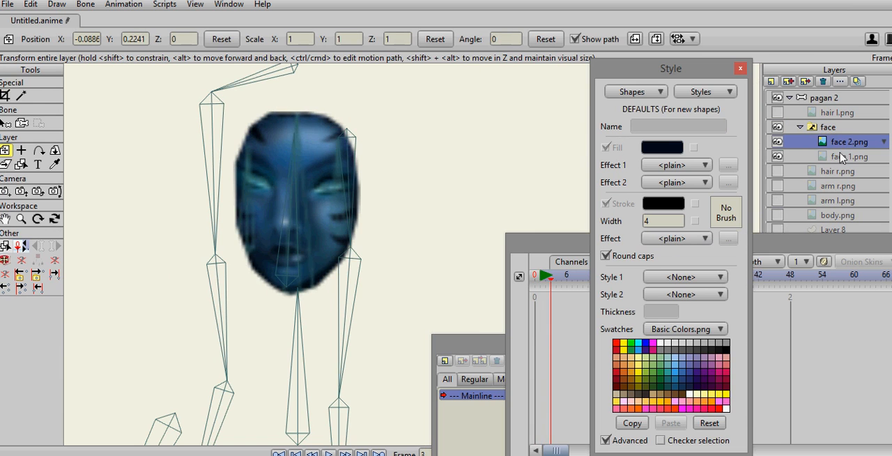
pyautogui.click(837, 158)
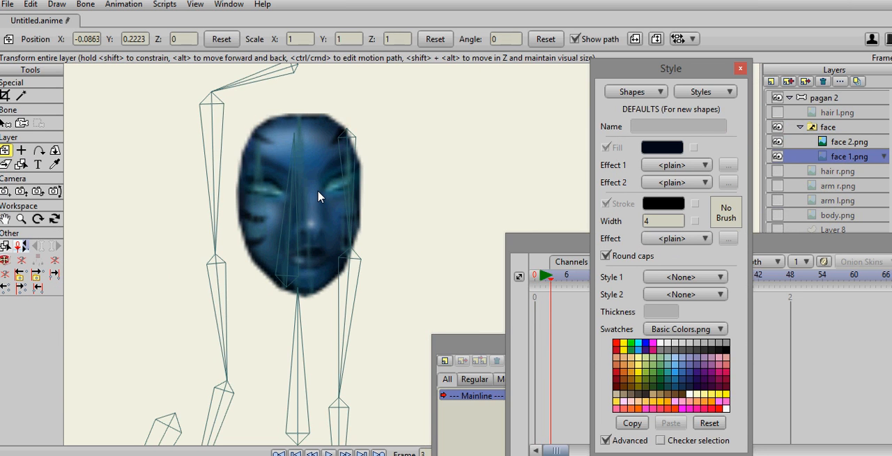
pyautogui.click(870, 142)
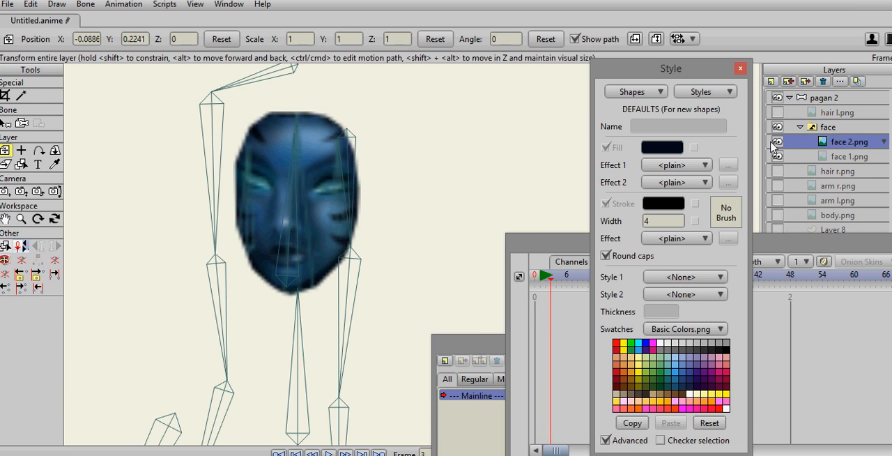
pyautogui.click(838, 154)
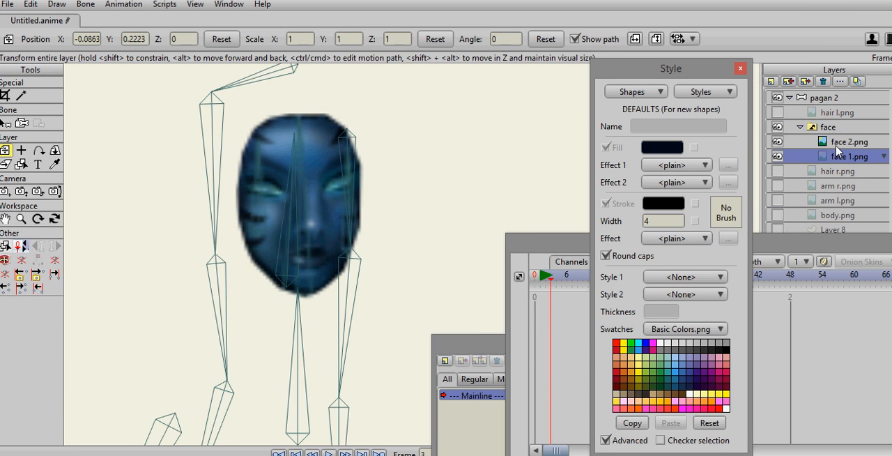
pyautogui.click(839, 145)
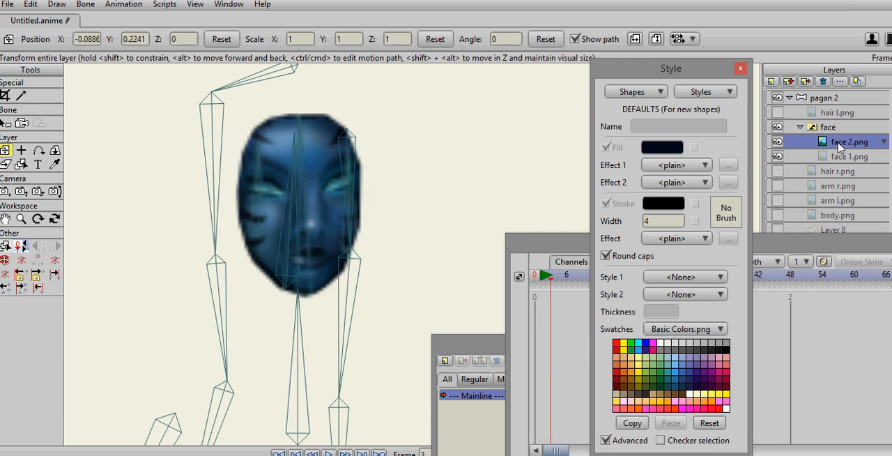
pyautogui.click(847, 160)
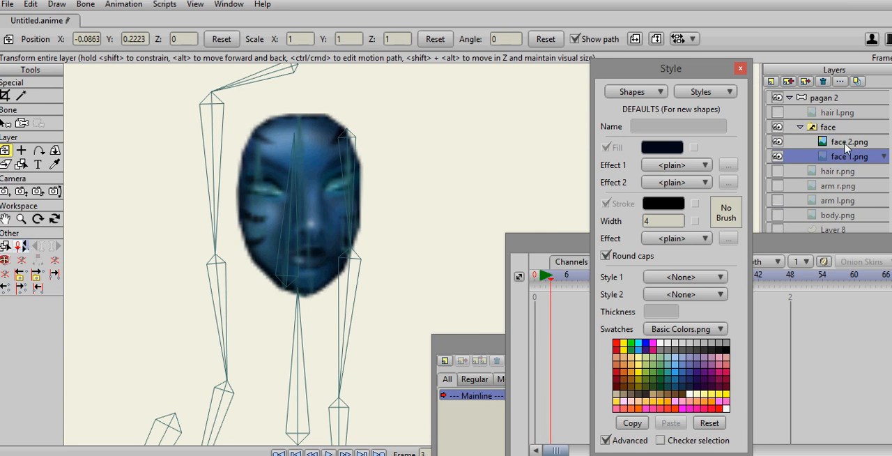
pyautogui.click(847, 143)
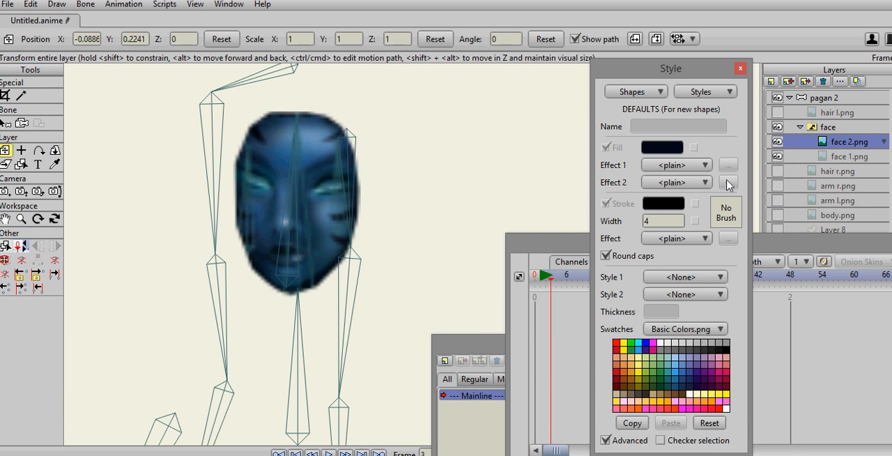
# - Collapse and hide the pagan 2 layer, then show the pagan layer and expand its child layers
pyautogui.moveTo(786, 245); pyautogui.dragTo(755, 253)
pyautogui.click(798, 101)
pyautogui.click(790, 98)
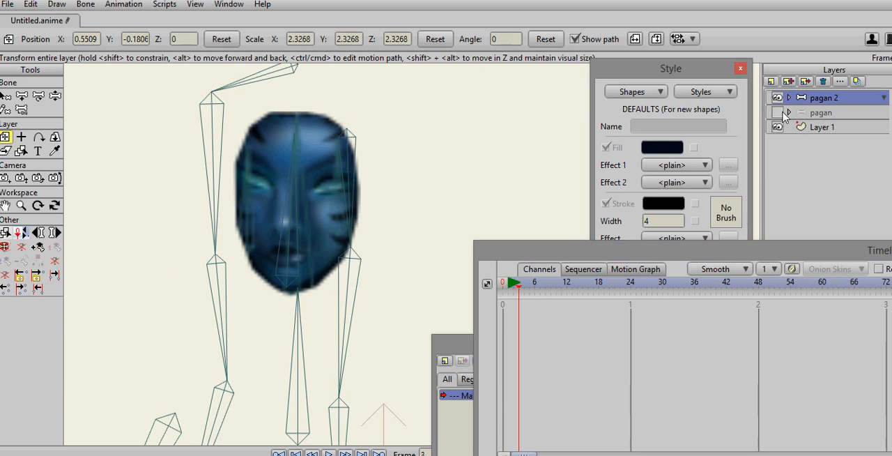
pyautogui.click(777, 97)
pyautogui.click(778, 112)
pyautogui.click(793, 115)
pyautogui.click(790, 112)
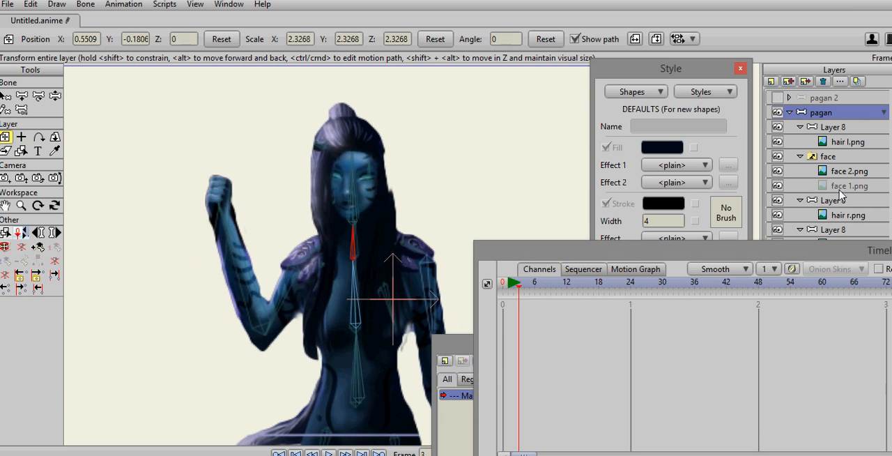
# - Bend the hair bones of the Layer 8 group containing hair l.png with Manipulate Bones at frame 3
pyautogui.click(833, 128)
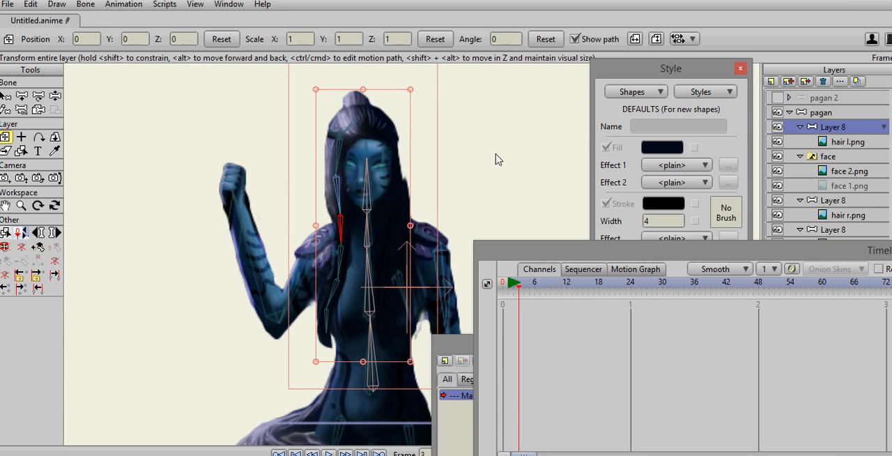
pyautogui.moveTo(457, 150); pyautogui.dragTo(478, 169)
pyautogui.scroll(-2, 478, 174)
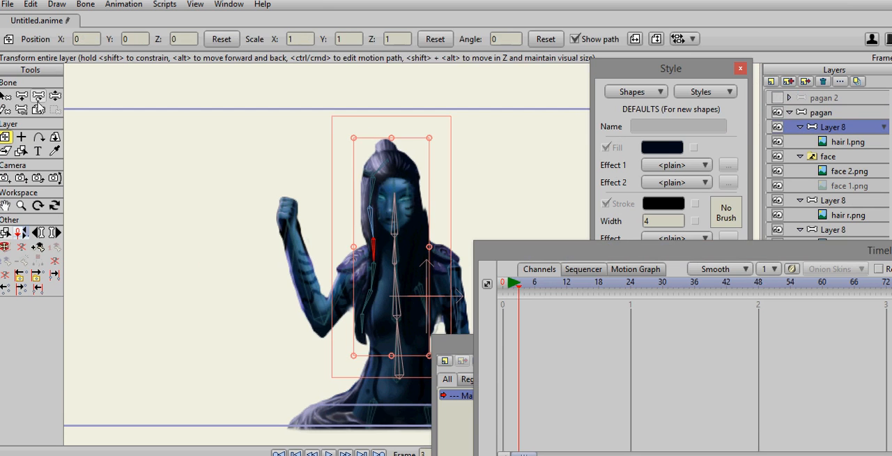
pyautogui.click(54, 95)
pyautogui.moveTo(367, 231); pyautogui.dragTo(399, 238)
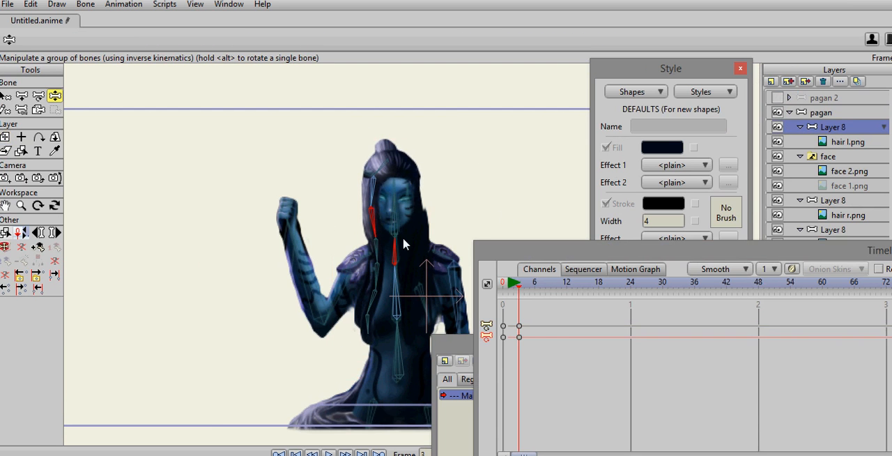
# - Bend the hair bones of the Layer 8 group containing hair r.png and inspect it with the layers above hidden temporarily
pyautogui.click(854, 202)
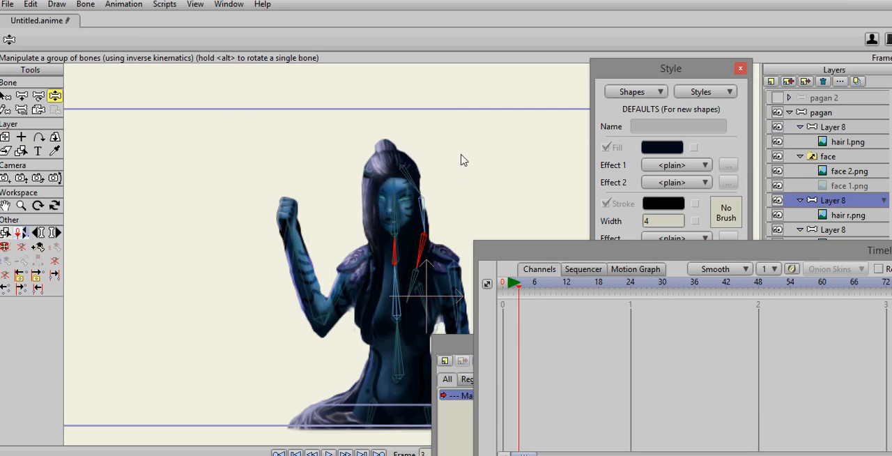
pyautogui.click(428, 243)
pyautogui.moveTo(430, 238)
pyautogui.mouseDown()
pyautogui.moveTo(418, 241)
pyautogui.moveTo(436, 242)
pyautogui.mouseUp()
pyautogui.moveTo(472, 185); pyautogui.dragTo(408, 118)
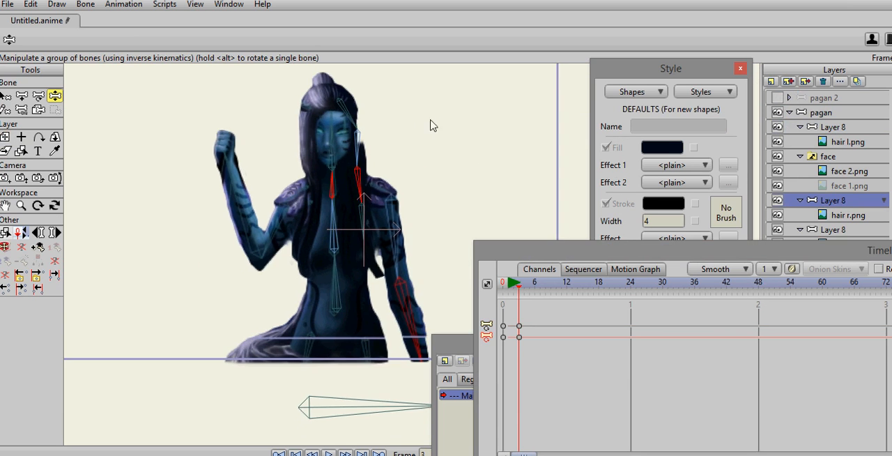
pyautogui.moveTo(780, 186); pyautogui.dragTo(779, 142)
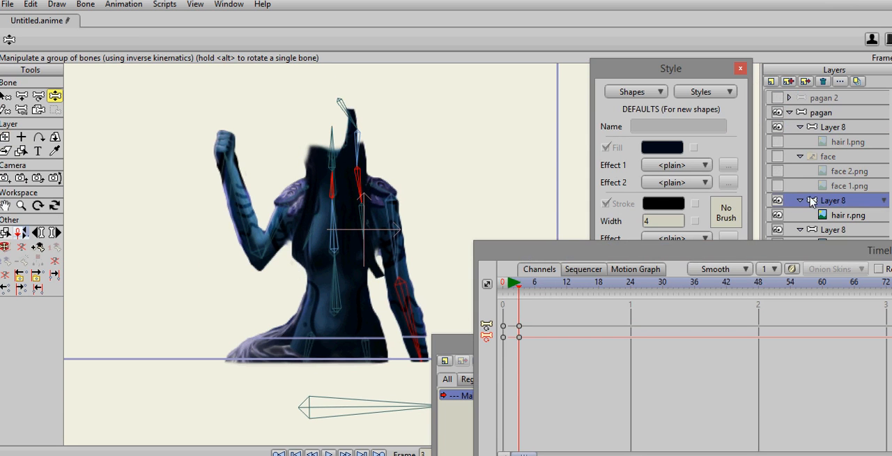
pyautogui.moveTo(781, 186); pyautogui.dragTo(779, 141)
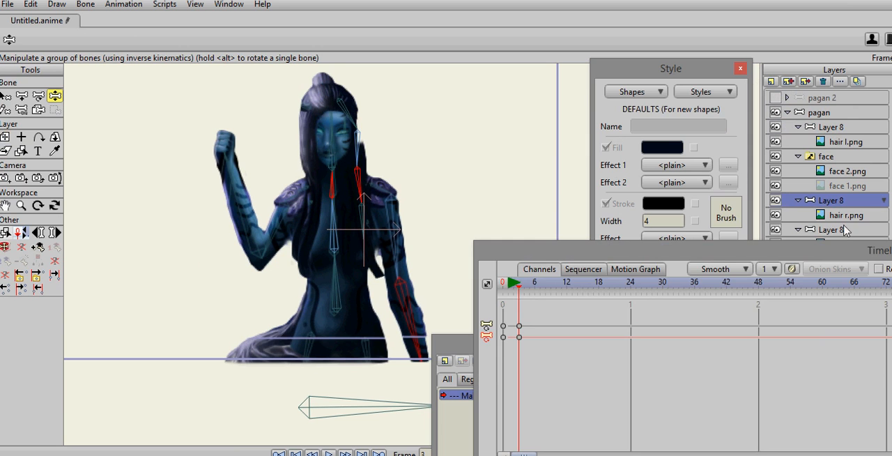
# - Swing the raised arm outward using the bones of the Layer 8 group containing arm l.png at frame 3
pyautogui.moveTo(831, 257); pyautogui.dragTo(805, 330)
pyautogui.click(833, 260)
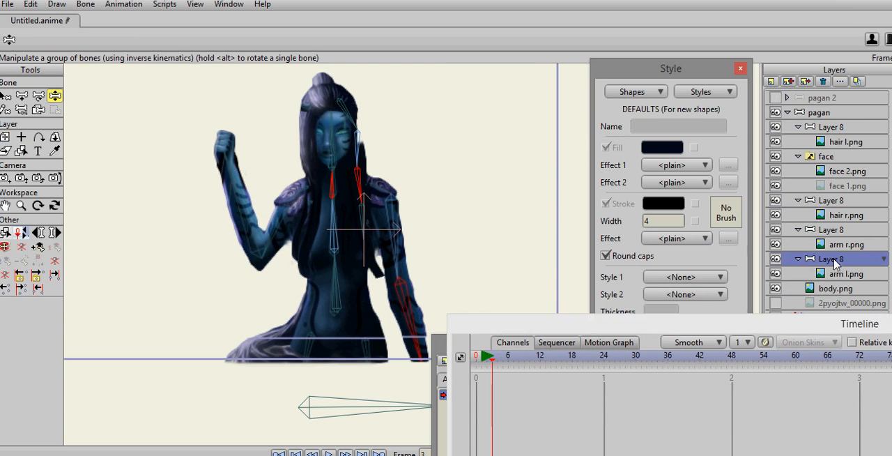
pyautogui.moveTo(239, 197); pyautogui.dragTo(199, 201)
pyautogui.moveTo(422, 152); pyautogui.dragTo(460, 106)
# - Pose the head, neck and torso bones of the pagan layer at frame 3
pyautogui.click(852, 113)
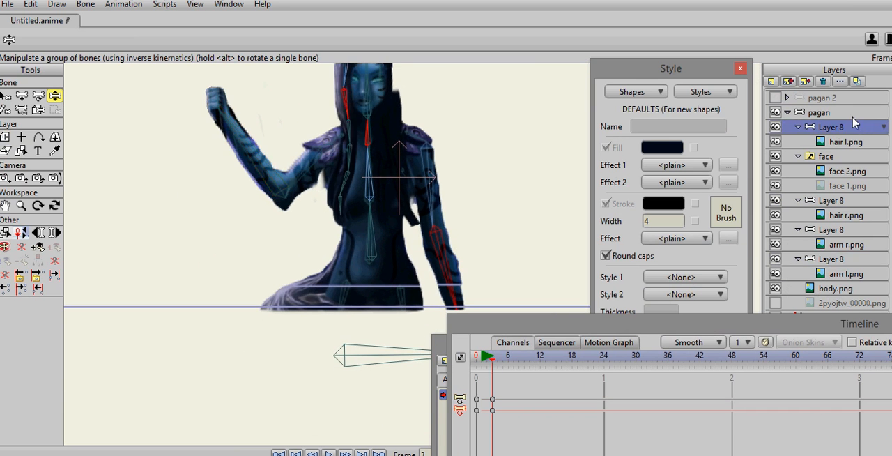
pyautogui.moveTo(526, 195); pyautogui.dragTo(529, 220)
pyautogui.scroll(-2, 529, 219)
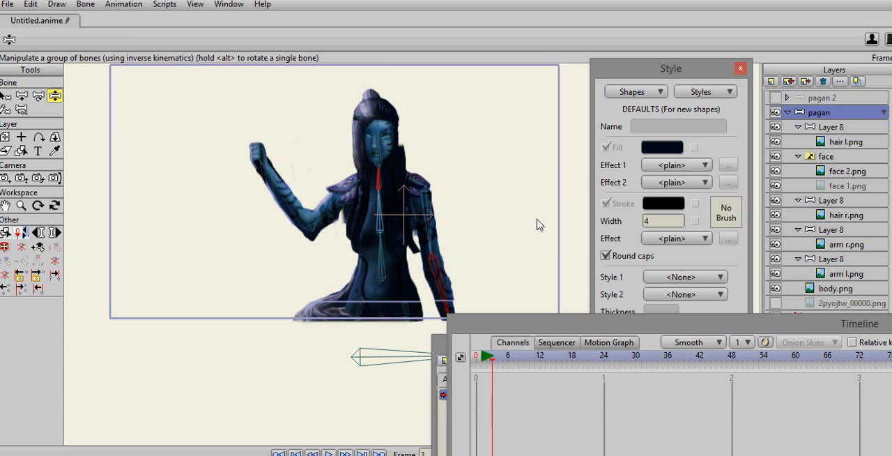
pyautogui.moveTo(387, 151); pyautogui.dragTo(385, 118)
pyautogui.moveTo(366, 179); pyautogui.dragTo(383, 179)
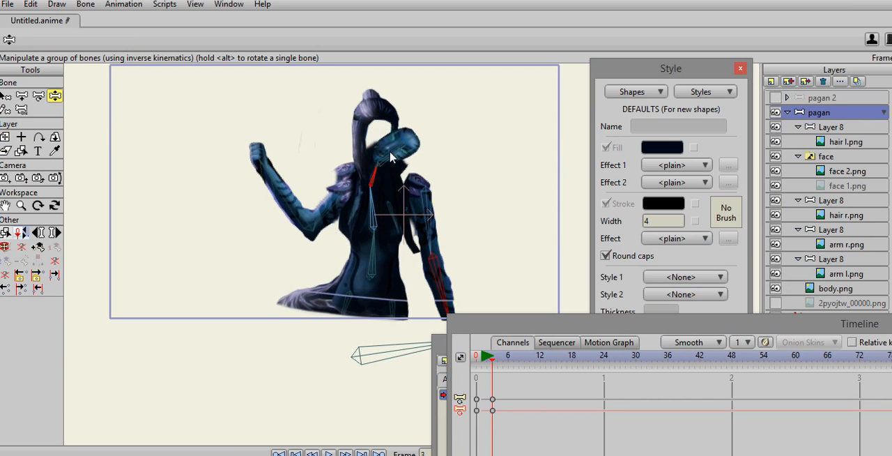
pyautogui.moveTo(390, 144); pyautogui.dragTo(370, 126)
# - Adjust the lower spine bone and the horizontal base bone beneath the figure in the pagan layer
pyautogui.click(367, 267)
pyautogui.moveTo(368, 267); pyautogui.dragTo(368, 270)
pyautogui.click(397, 351)
pyautogui.moveTo(397, 350); pyautogui.dragTo(400, 356)
# - Return the timeline to frame 0 and select the Layer 8 group containing hair l.png
pyautogui.moveTo(490, 361); pyautogui.dragTo(461, 358)
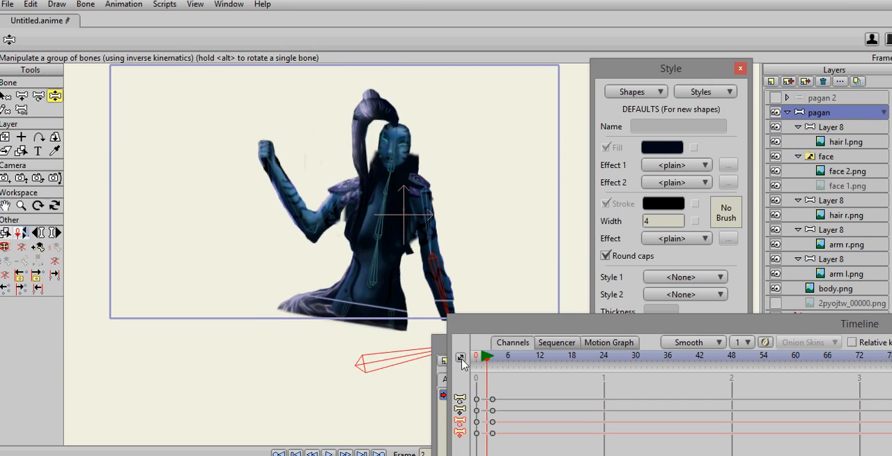
pyautogui.click(460, 359)
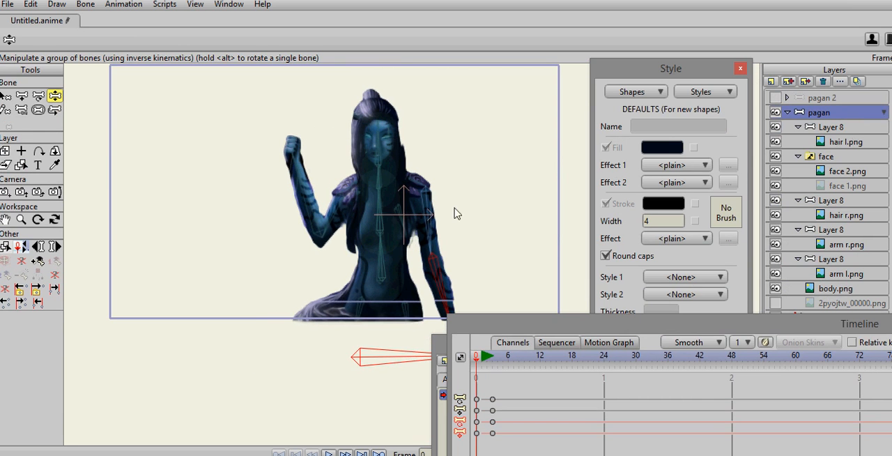
pyautogui.click(849, 128)
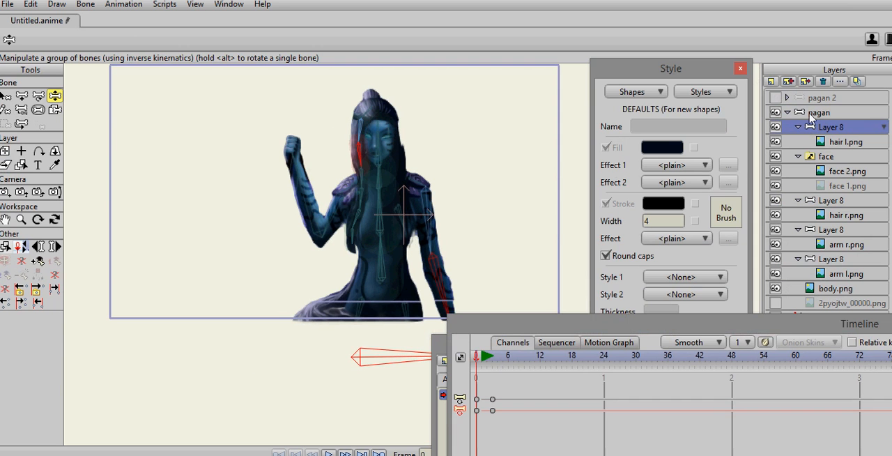
pyautogui.moveTo(669, 455)
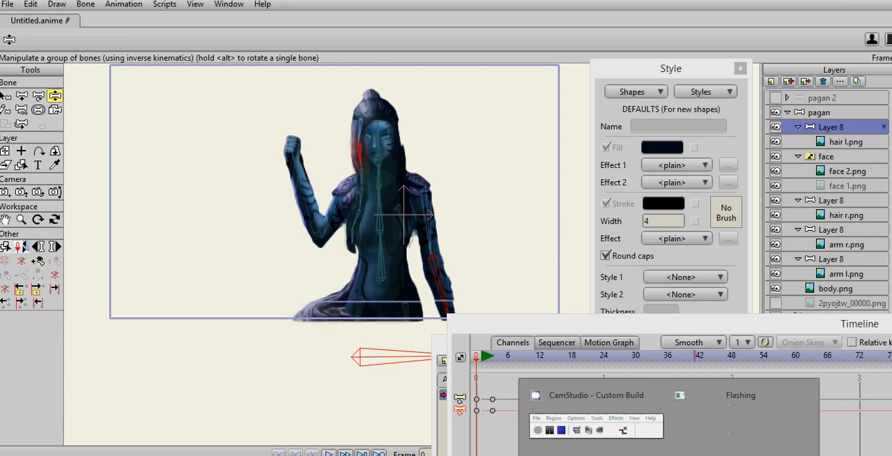